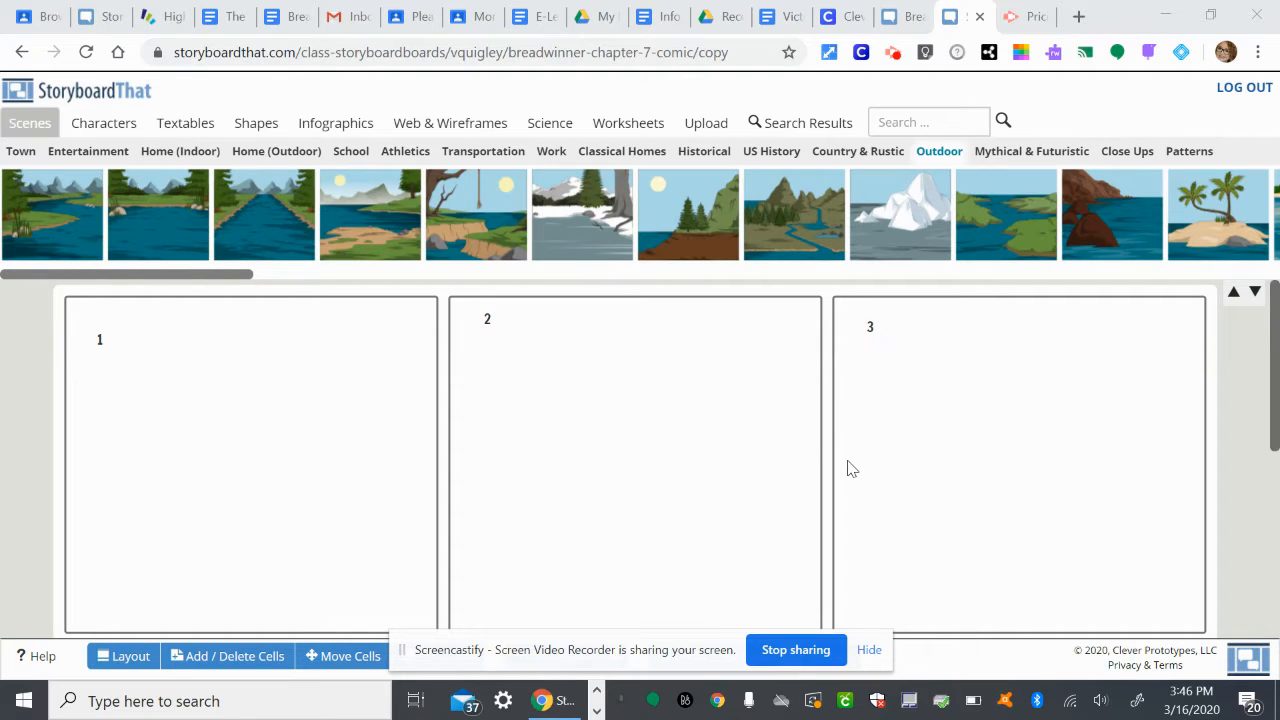
# Look over the six blank numbered cells of the comic storyboard.
pyautogui.scroll(-3, 933, 487)
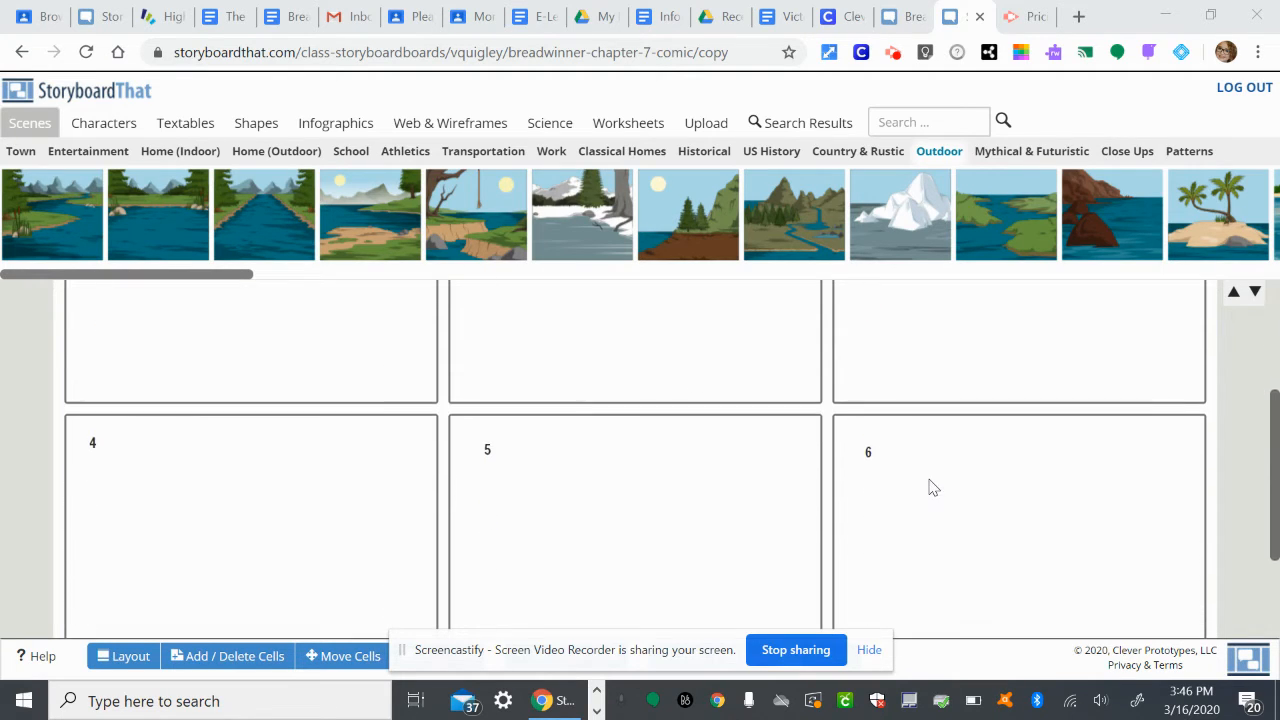
pyautogui.scroll(3, 933, 487)
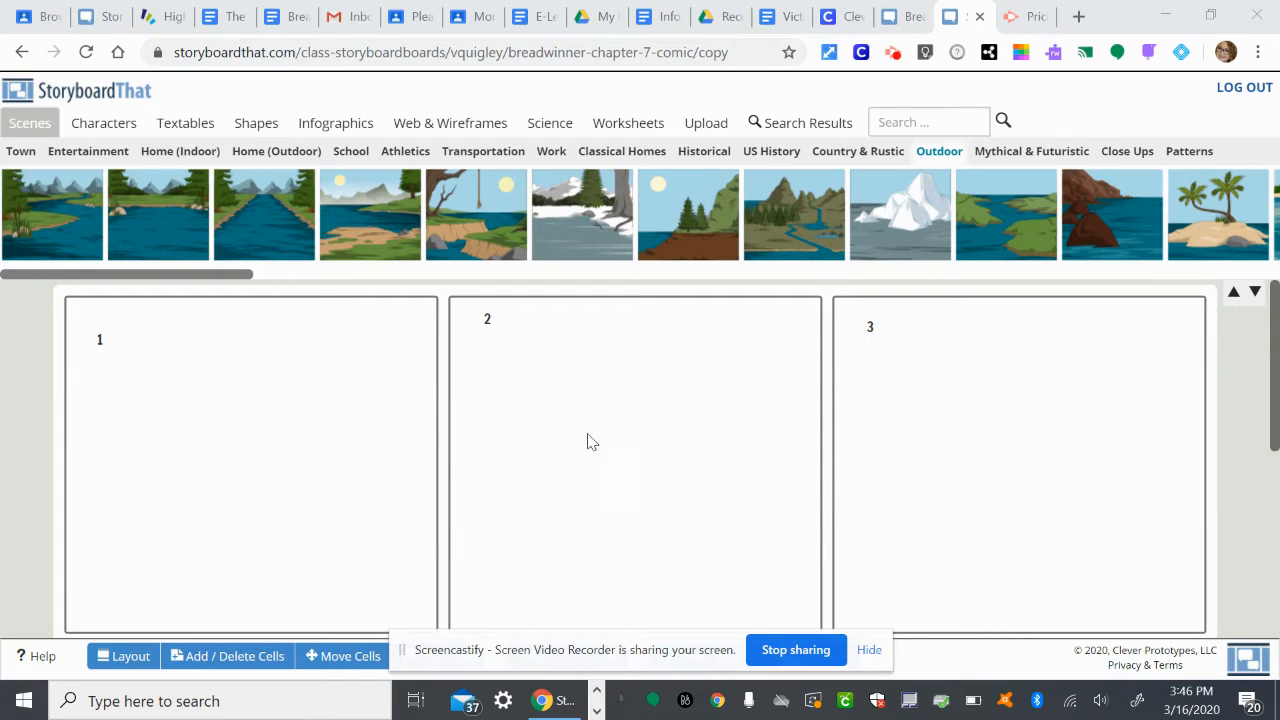
pyautogui.scroll(-3, 869, 459)
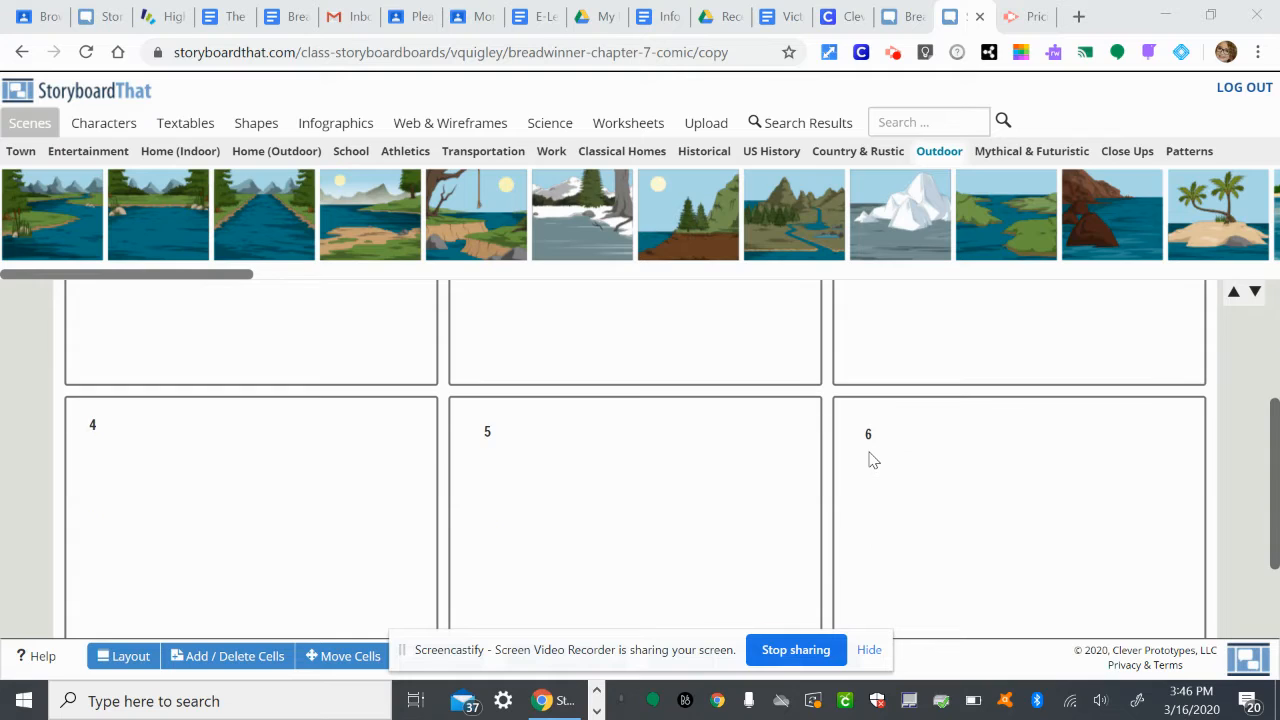
pyautogui.scroll(3, 711, 452)
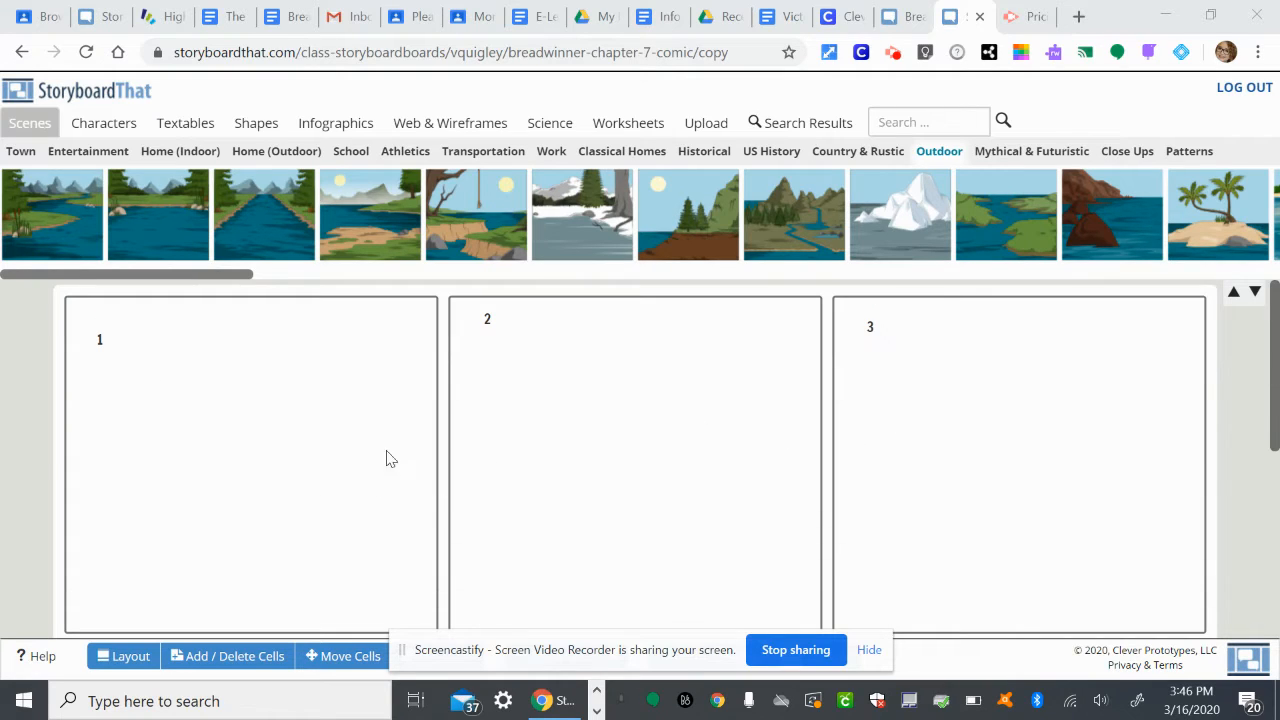
pyautogui.scroll(-3, 890, 399)
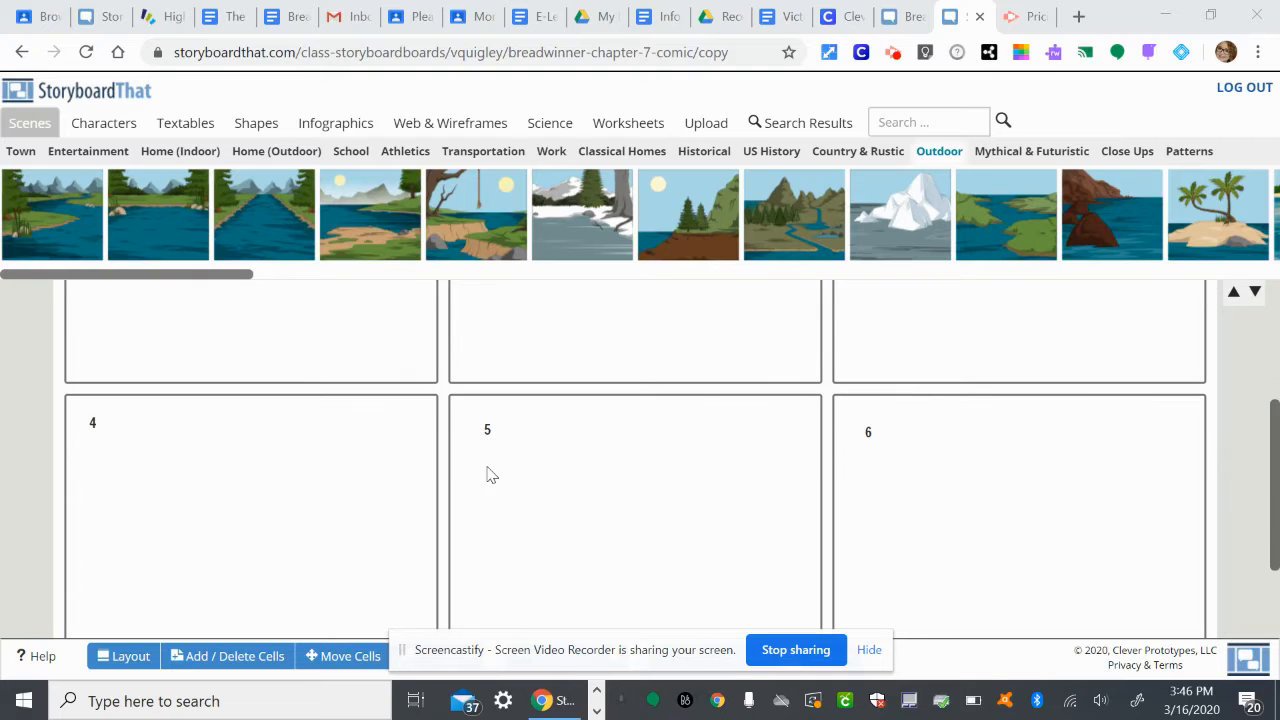
pyautogui.scroll(3, 375, 434)
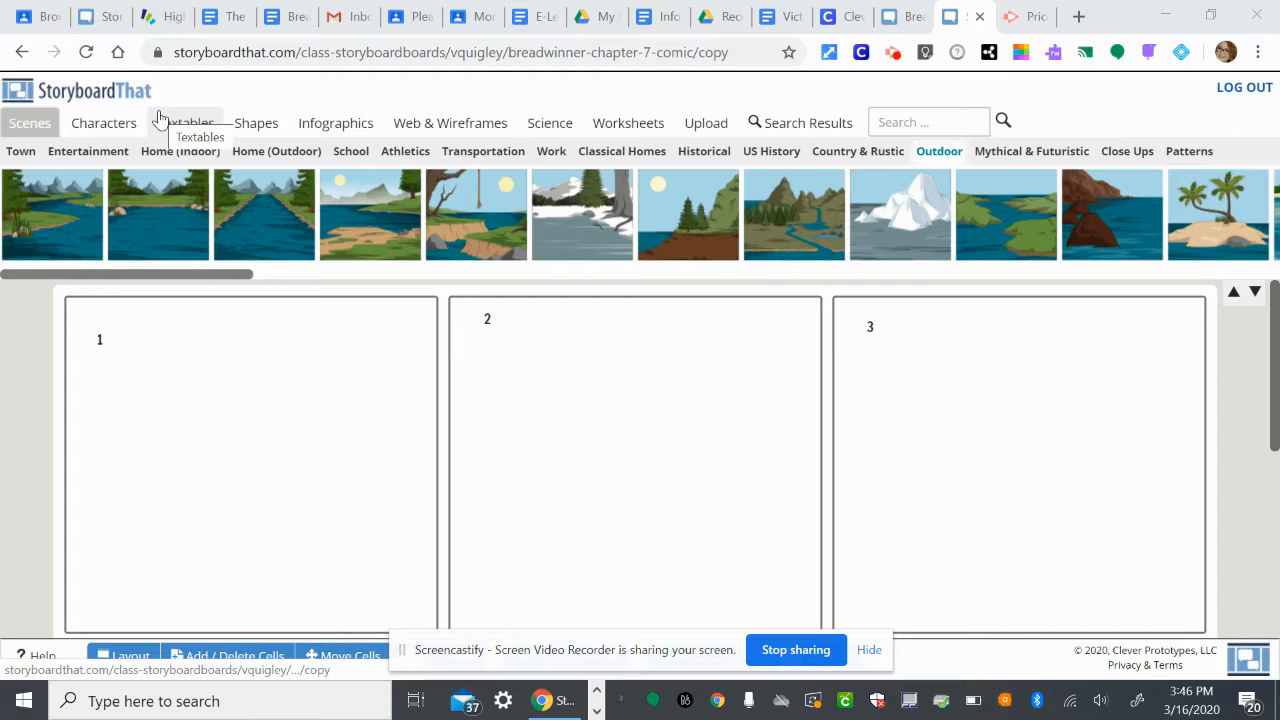
# Fill cell 1 with the flat rocky desert scene, in place of a trial mountain scene, and give it the lightest sky colour.
pyautogui.click(16, 126)
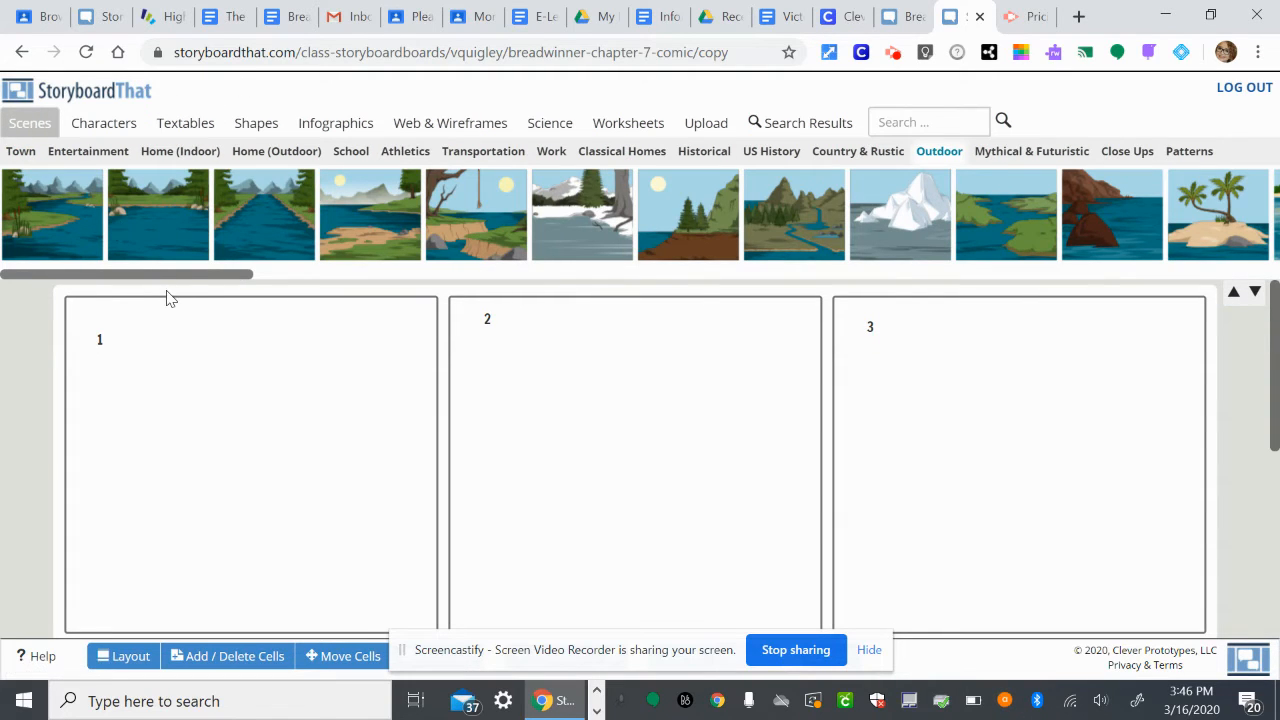
pyautogui.moveTo(168, 277); pyautogui.dragTo(570, 222)
pyautogui.moveTo(552, 285); pyautogui.dragTo(640, 262)
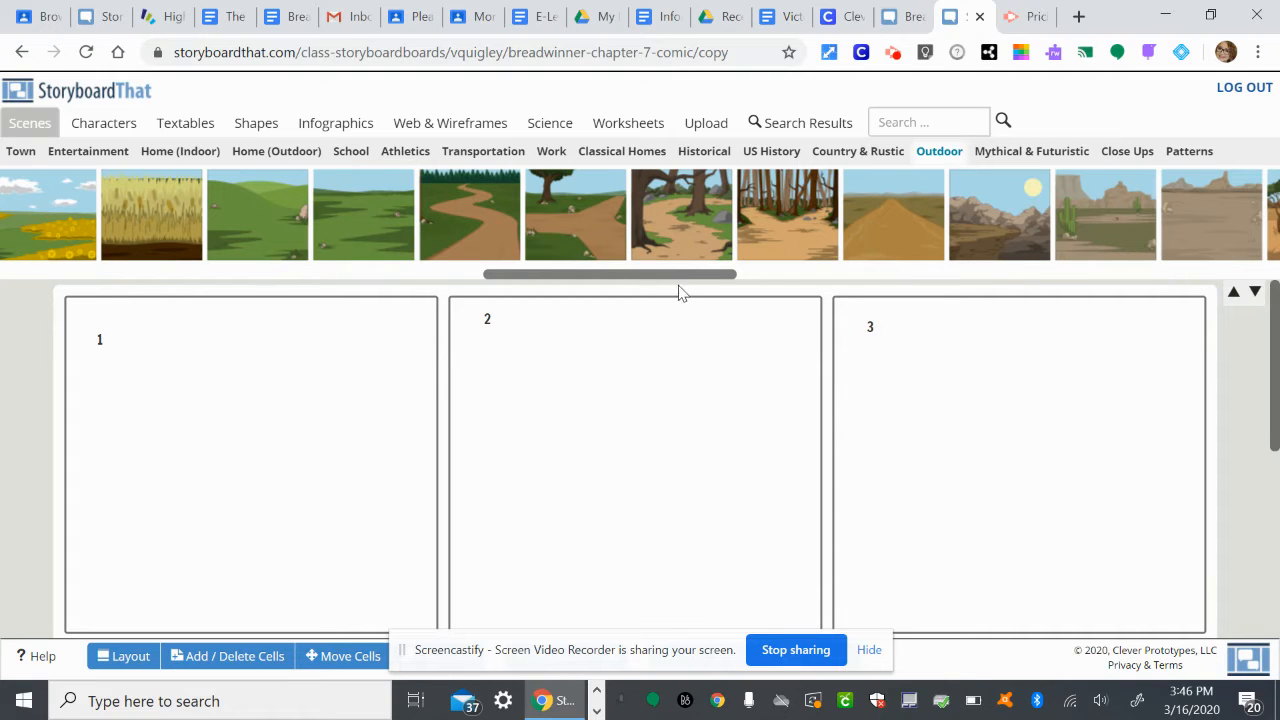
pyautogui.moveTo(714, 278); pyautogui.dragTo(794, 286)
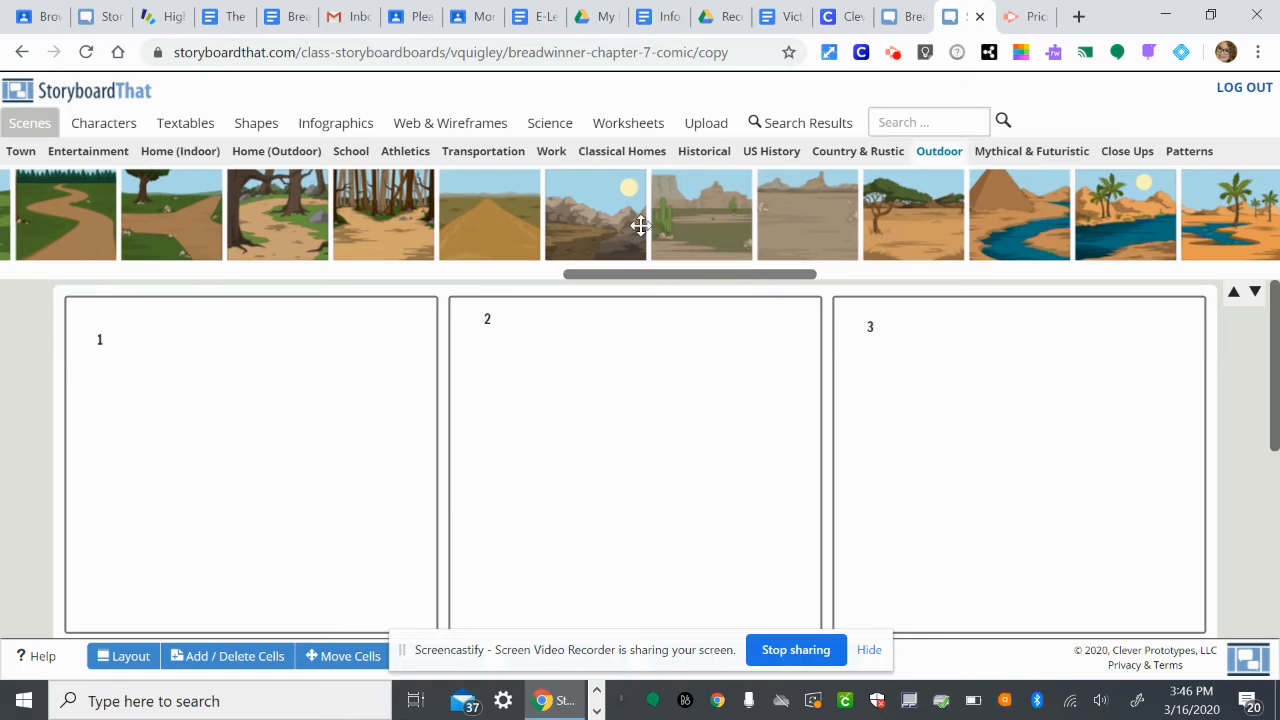
pyautogui.moveTo(626, 218); pyautogui.dragTo(280, 412)
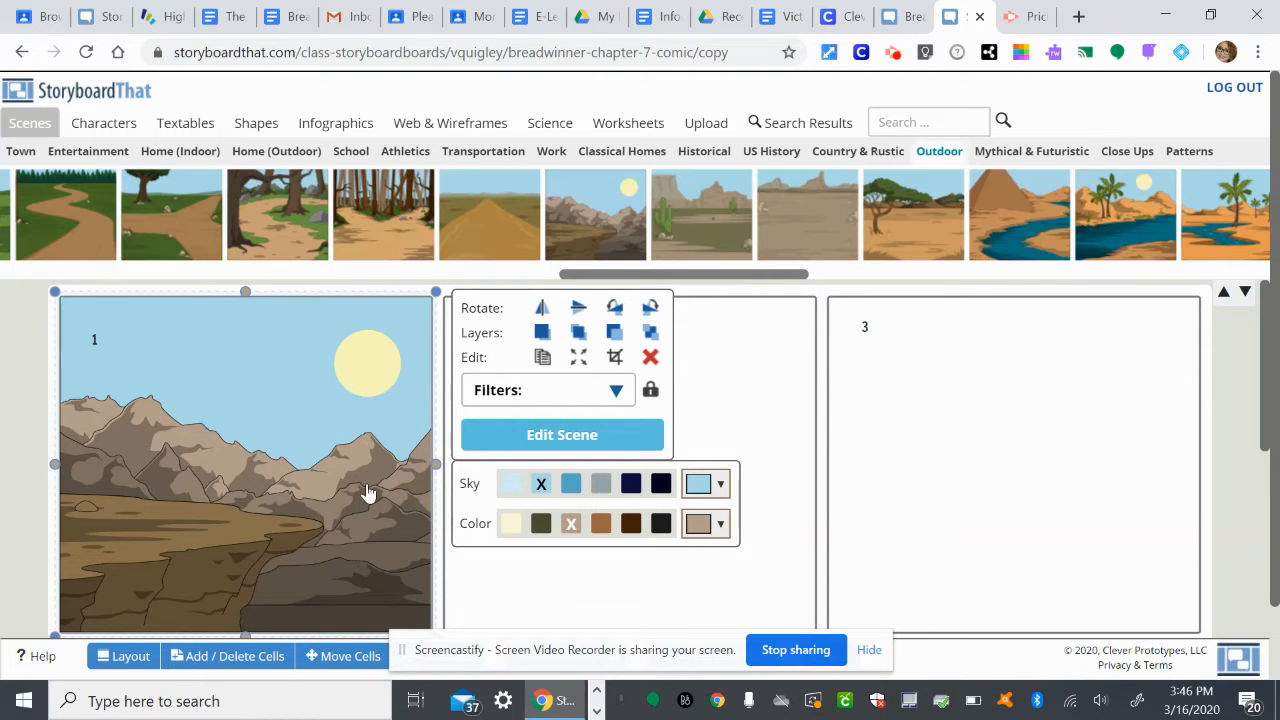
pyautogui.click(650, 358)
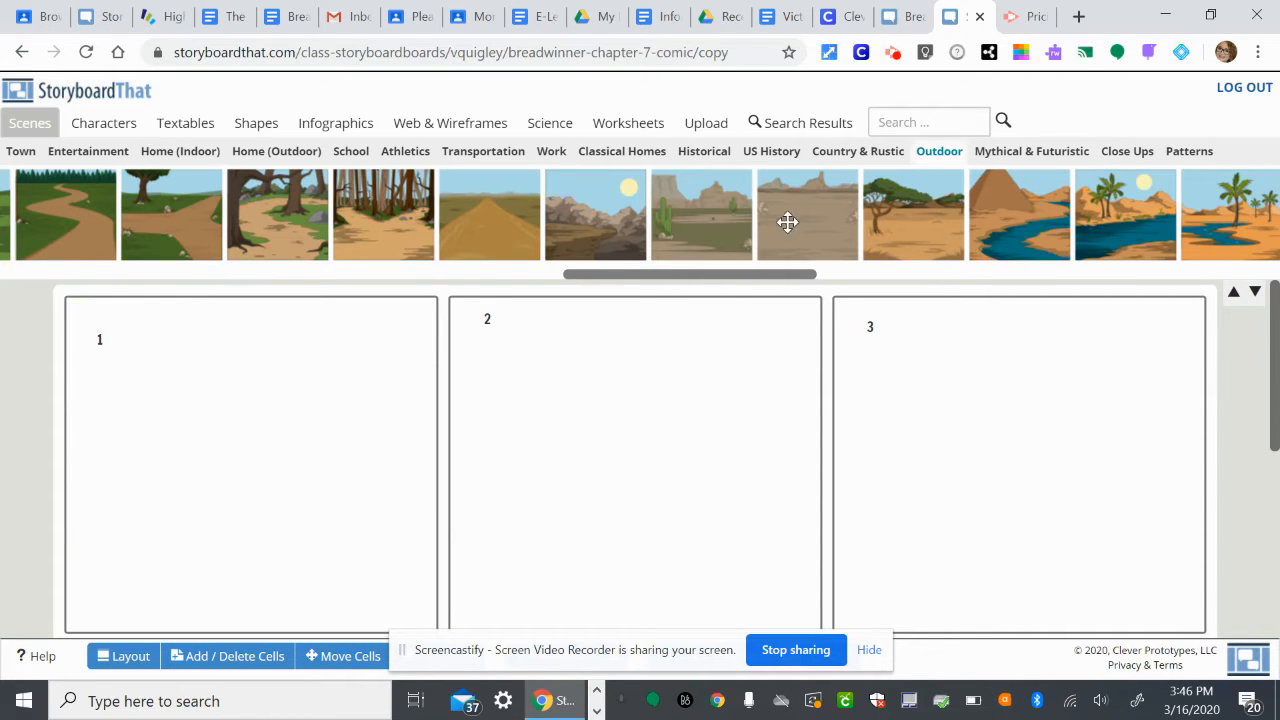
pyautogui.moveTo(791, 220); pyautogui.dragTo(294, 392)
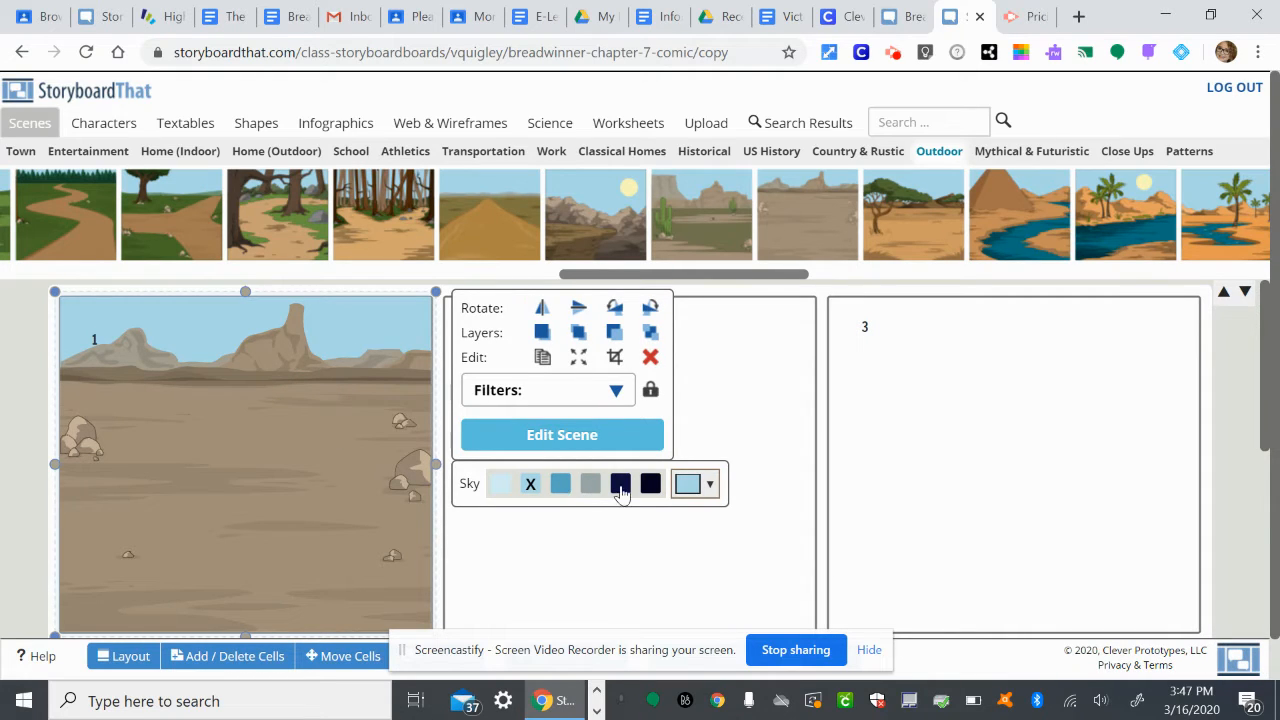
pyautogui.click(500, 487)
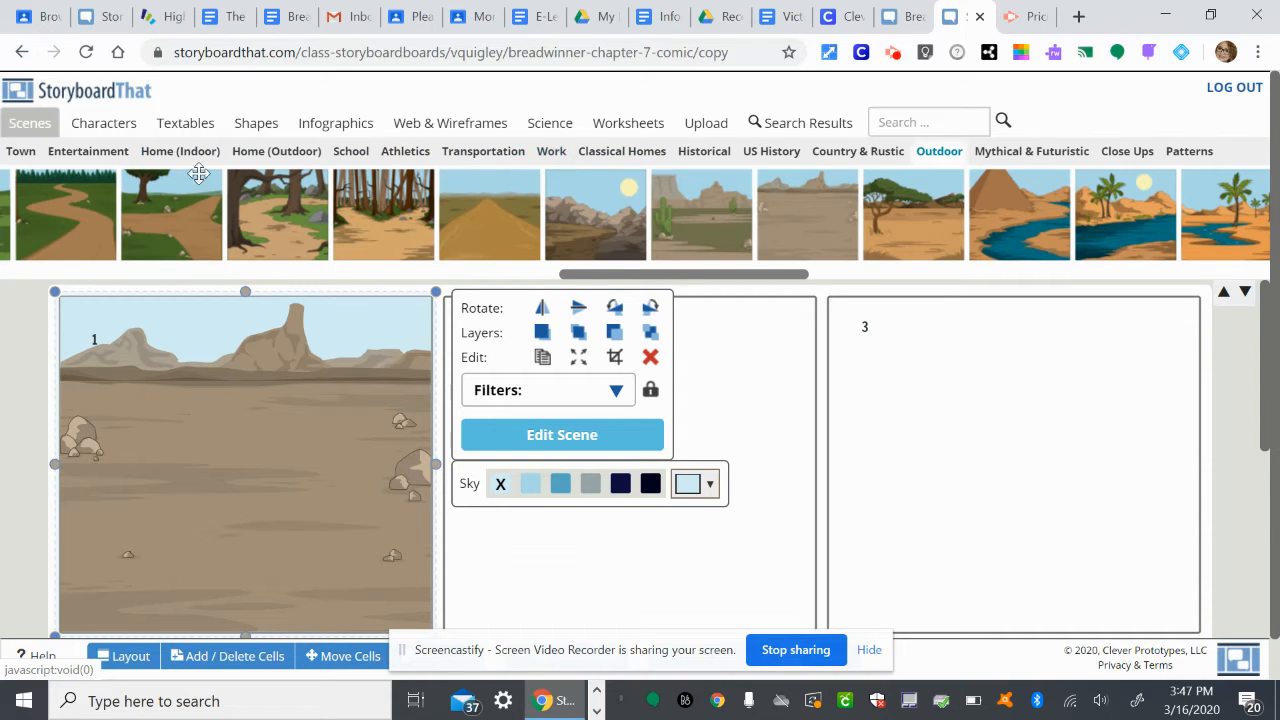
# Look through the Entertainment, Home (Indoor), Home (Outdoor), School, Athletics, Country & Rustic and Outdoor scene collections.
pyautogui.click(96, 158)
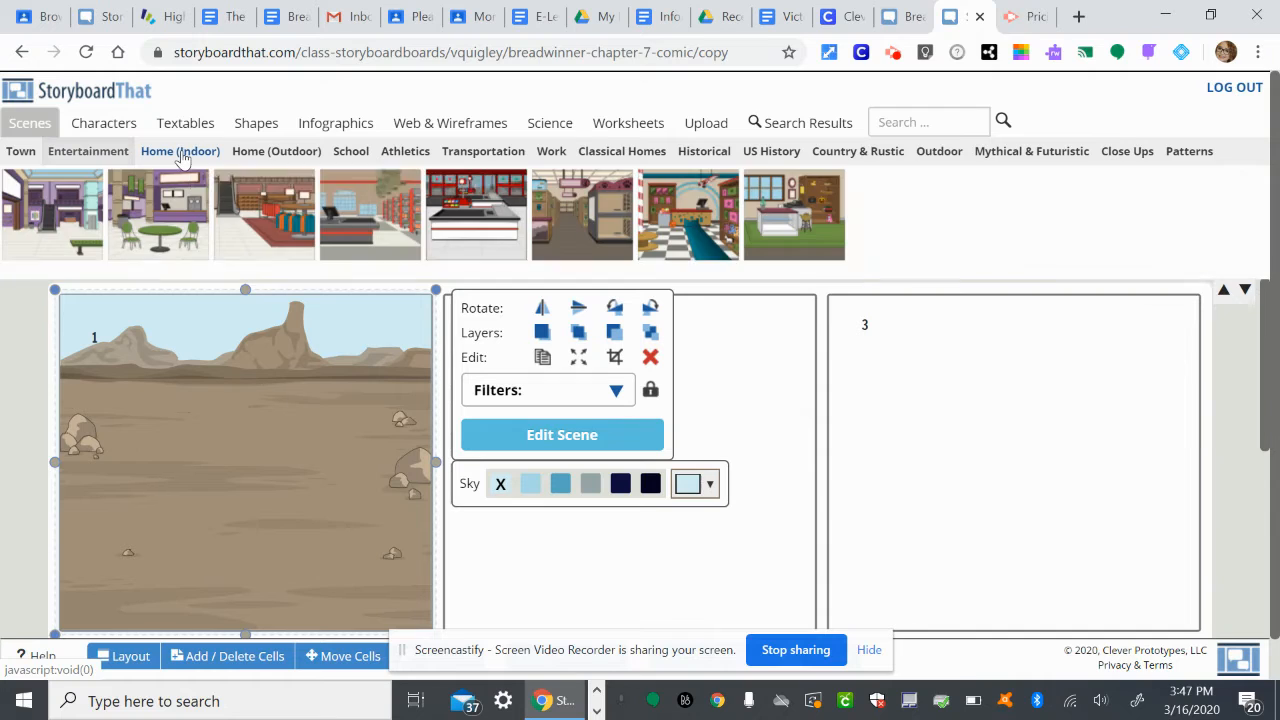
pyautogui.click(181, 156)
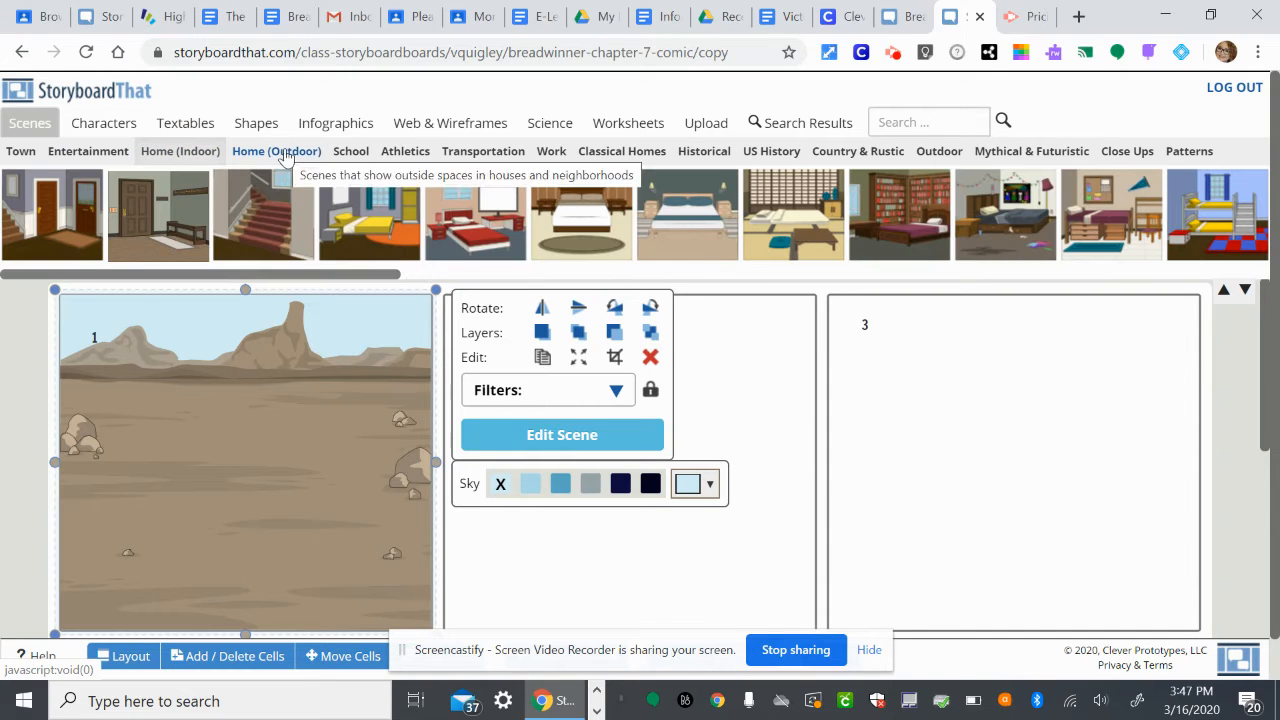
pyautogui.click(285, 157)
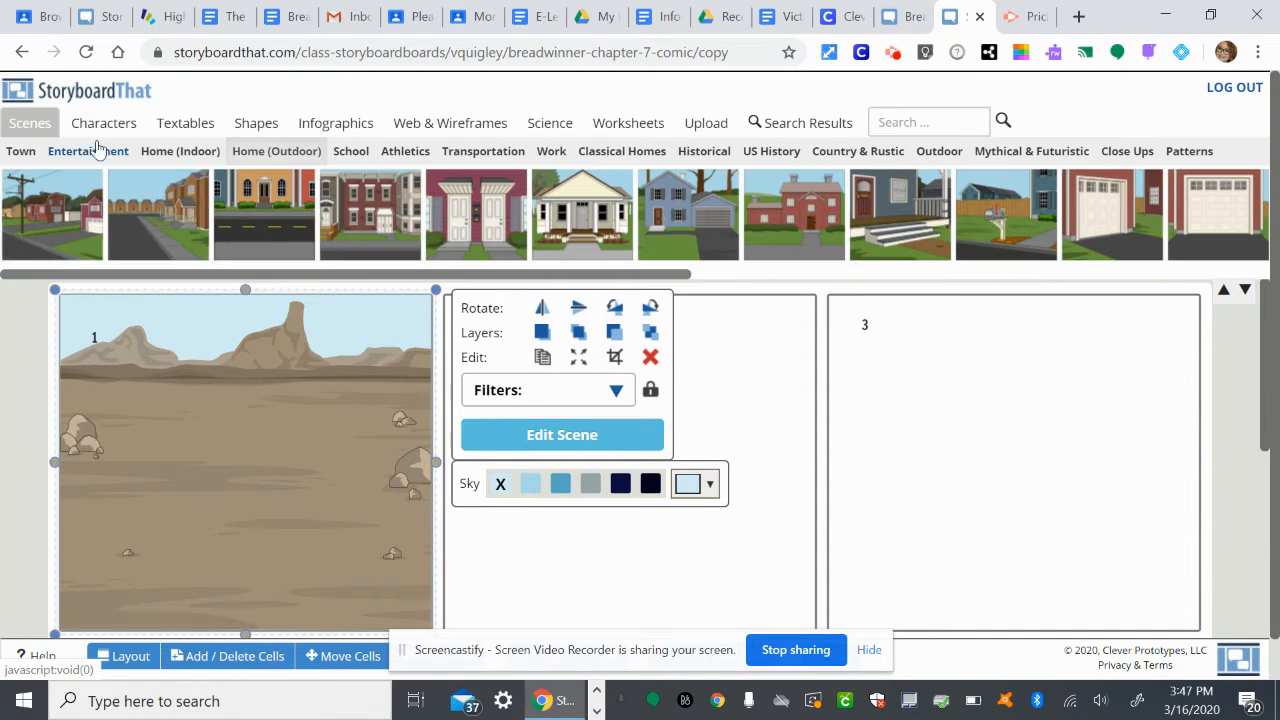
pyautogui.click(352, 153)
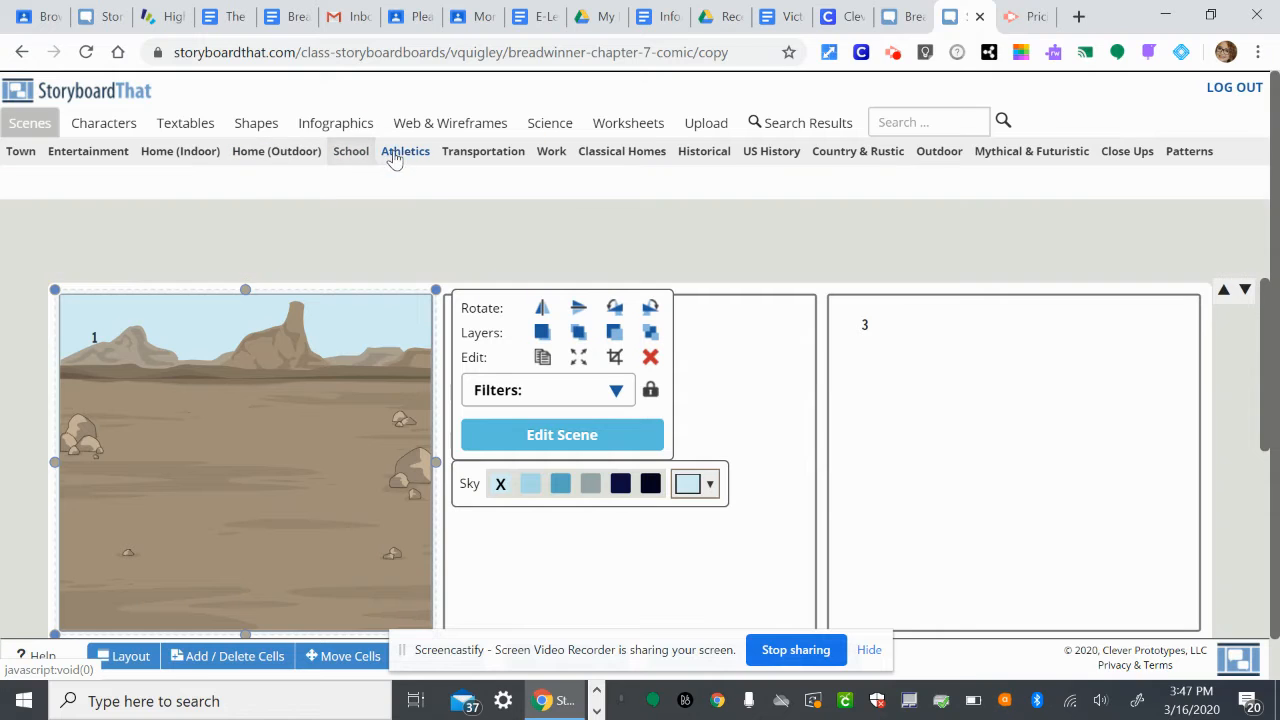
pyautogui.click(405, 156)
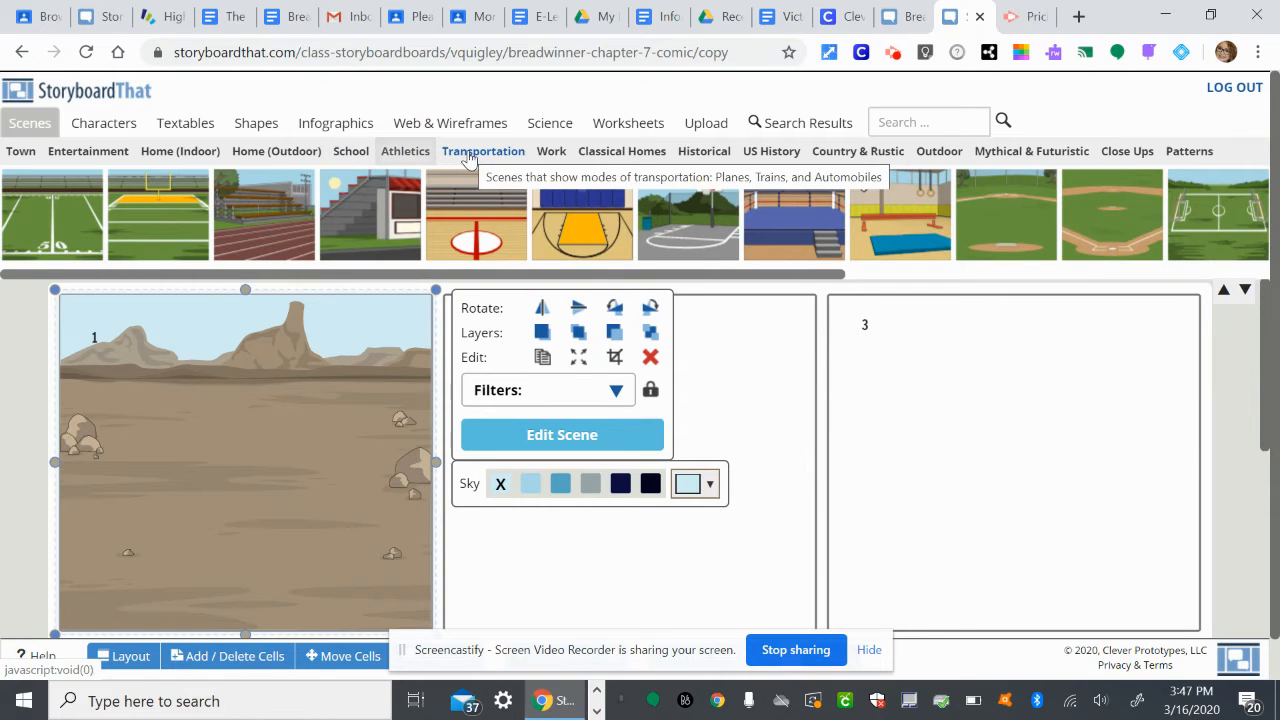
pyautogui.hscroll(2, 586, 207)
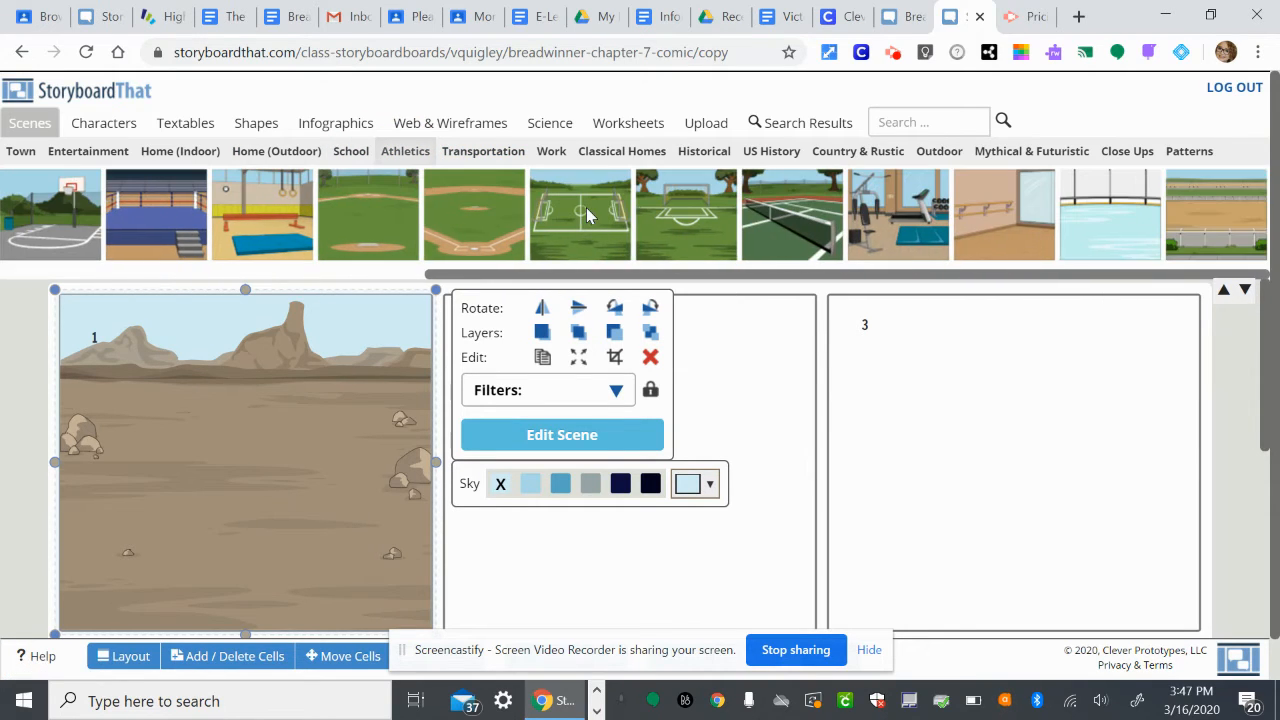
pyautogui.click(848, 153)
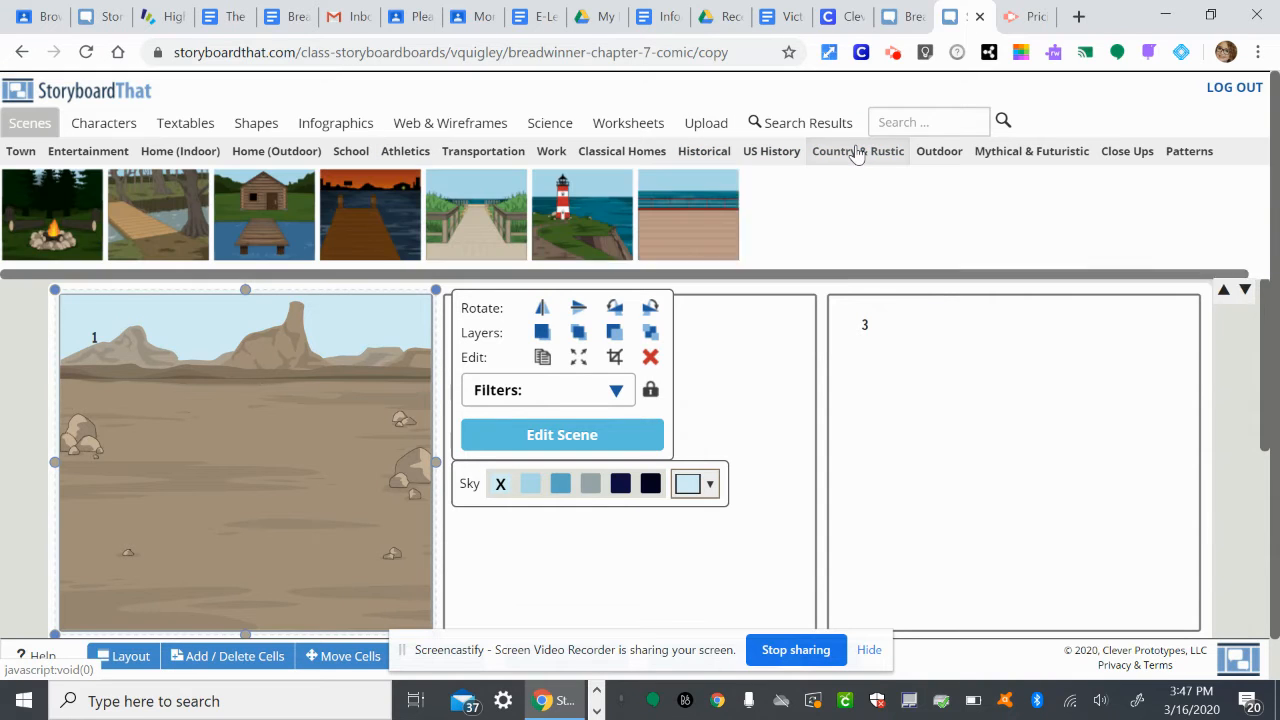
pyautogui.click(935, 154)
pyautogui.hscroll(3, 920, 203)
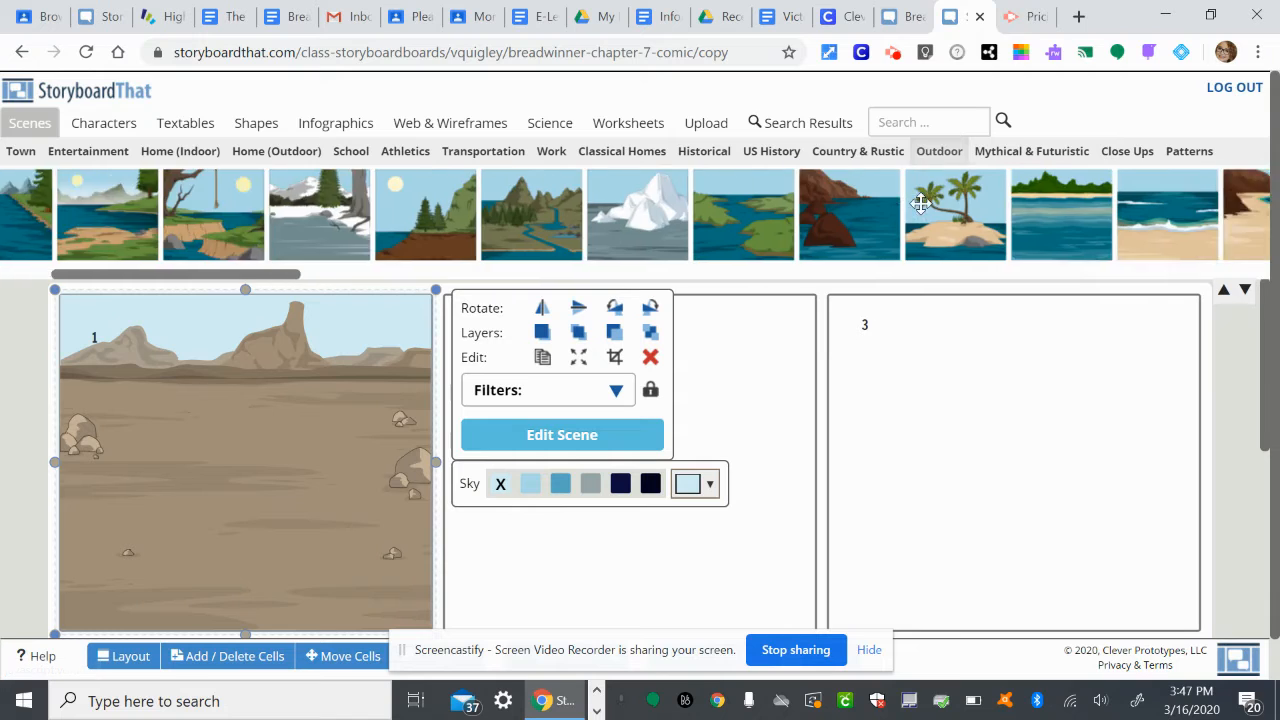
pyautogui.hscroll(10, 920, 203)
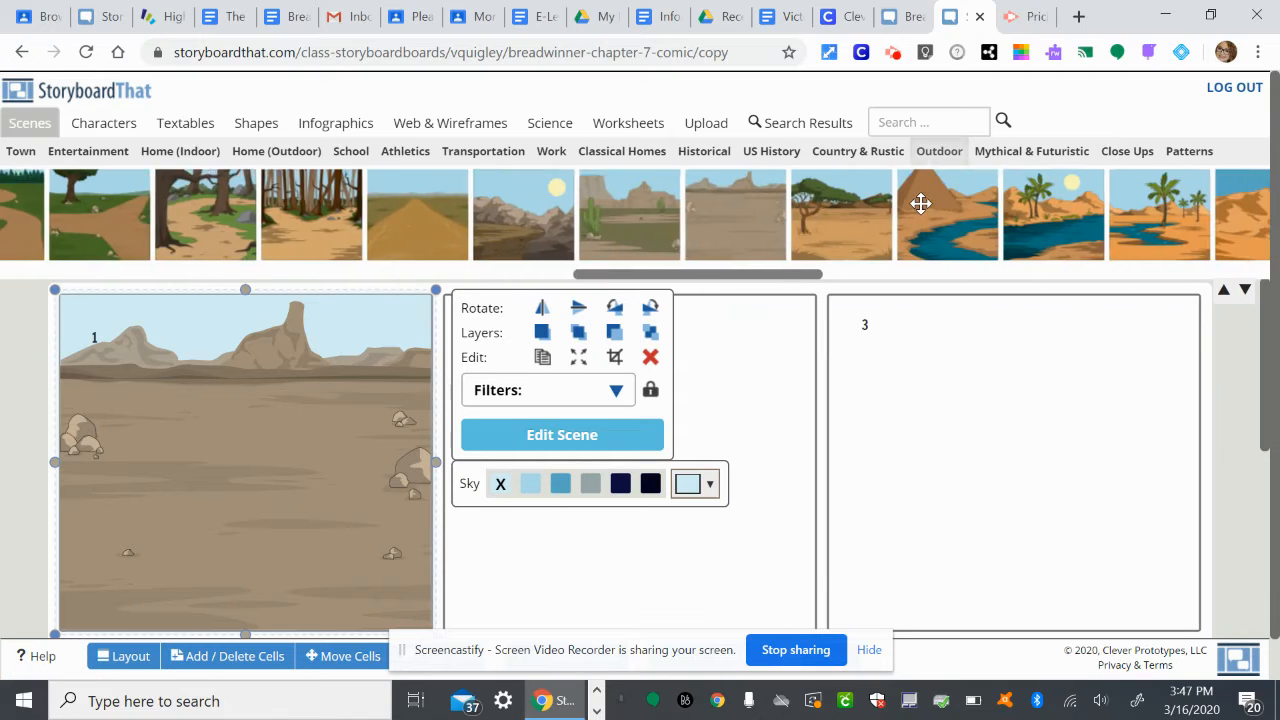
pyautogui.hscroll(5, 920, 203)
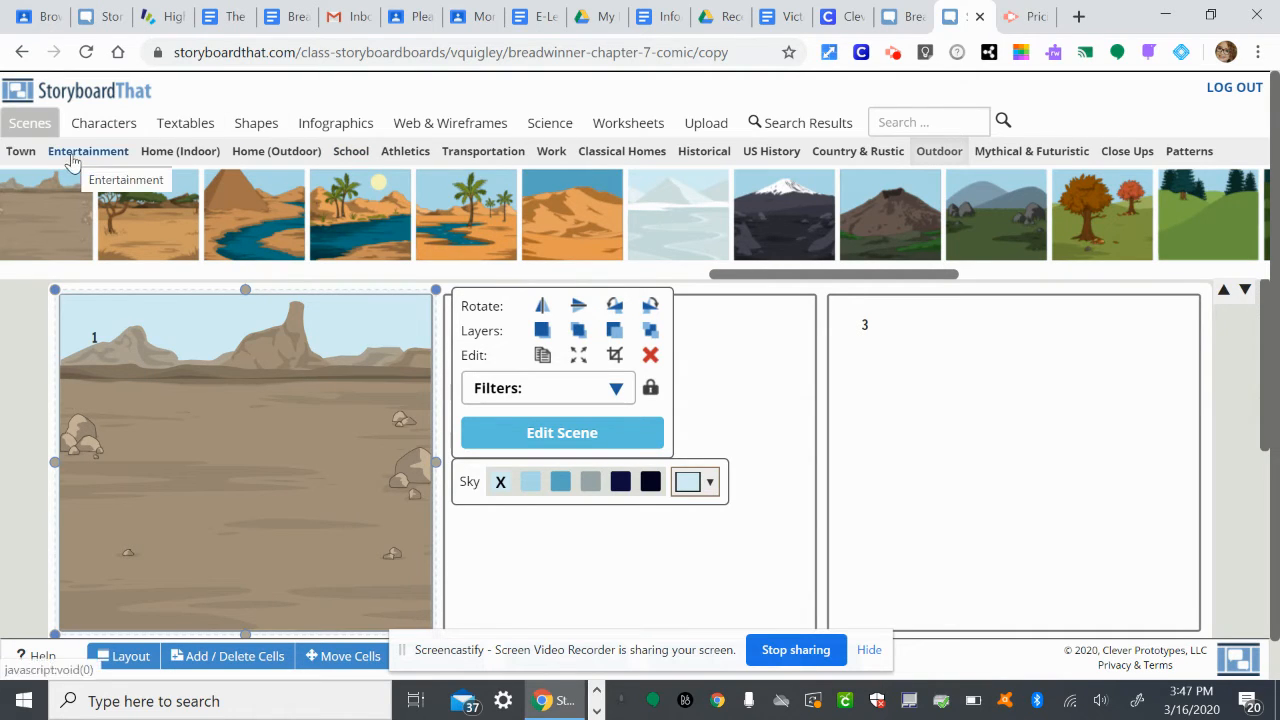
# Search the artwork for "house" and place the grey stone cottage in the desert scene of cell 1, just below the number.
pyautogui.click(928, 123)
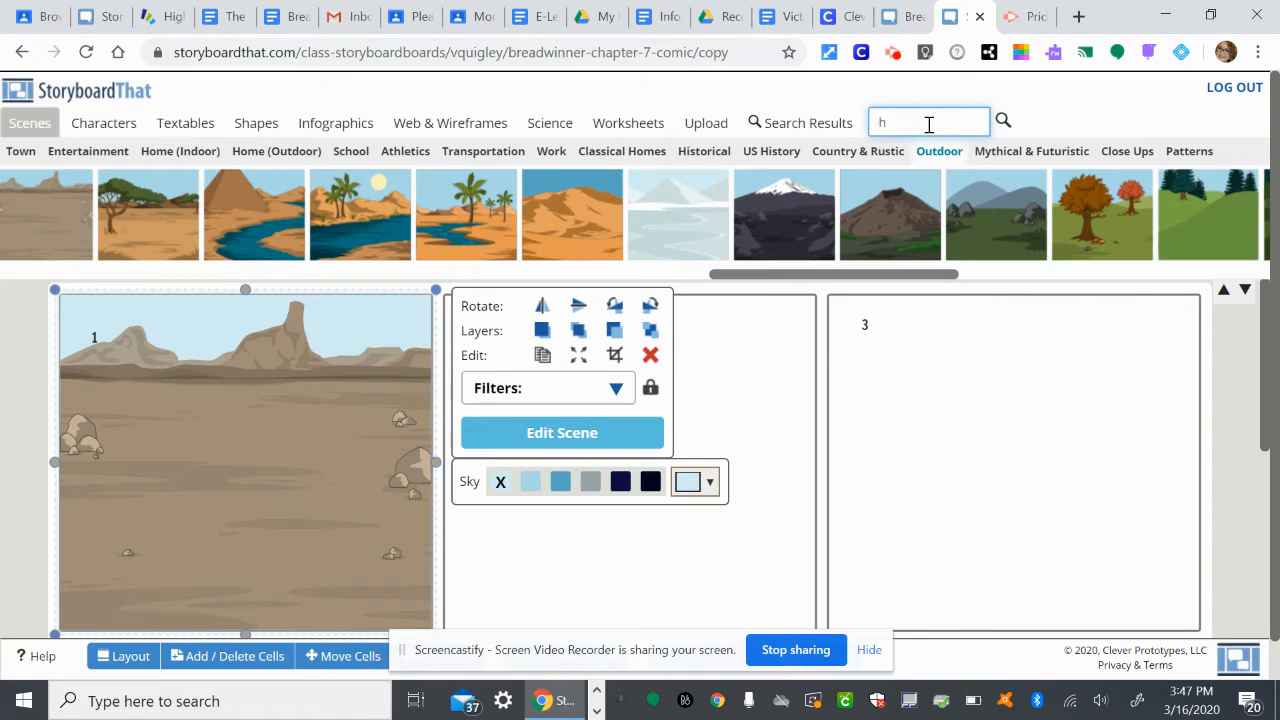
pyautogui.write('house')
pyautogui.press('Return')
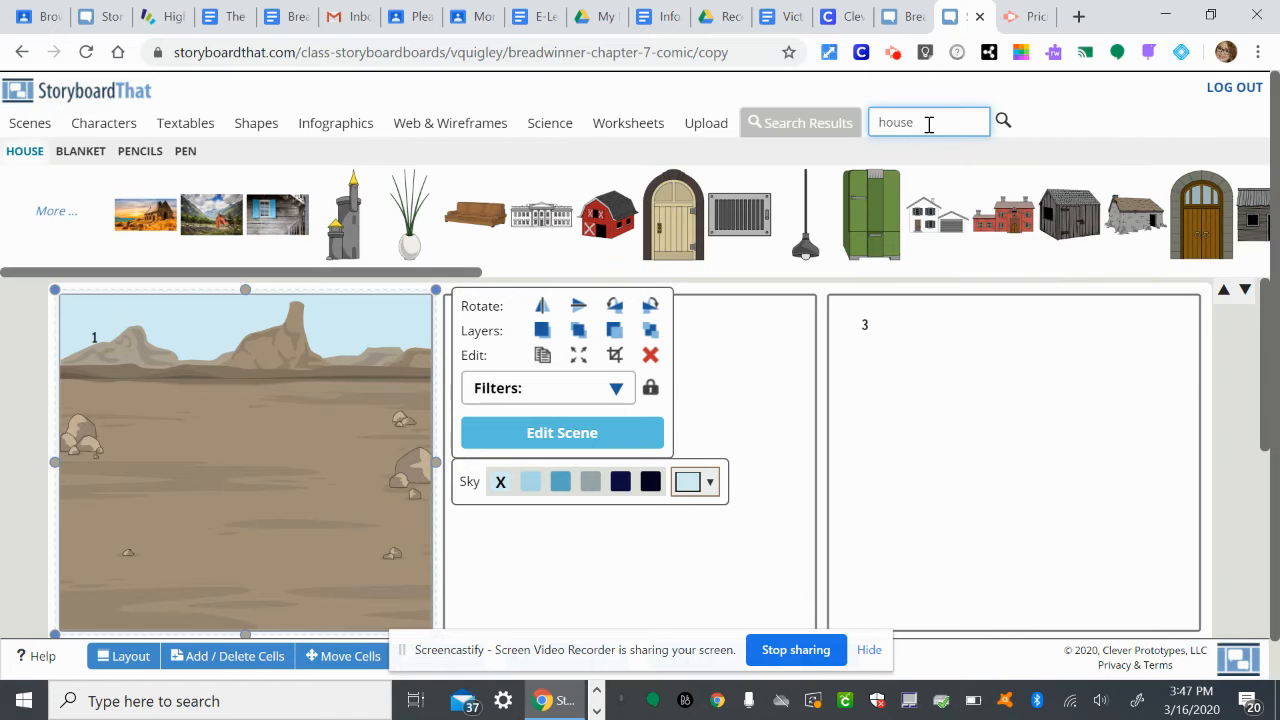
pyautogui.scroll(-5, 876, 214)
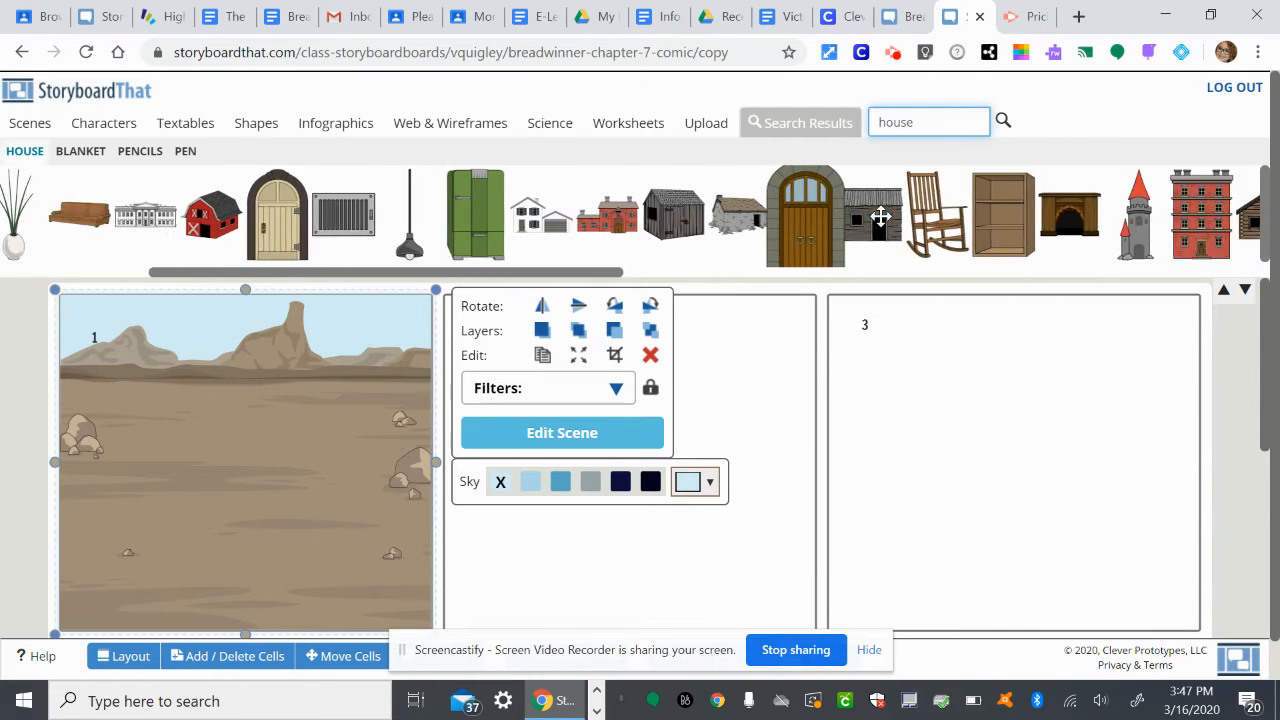
pyautogui.scroll(-3, 880, 216)
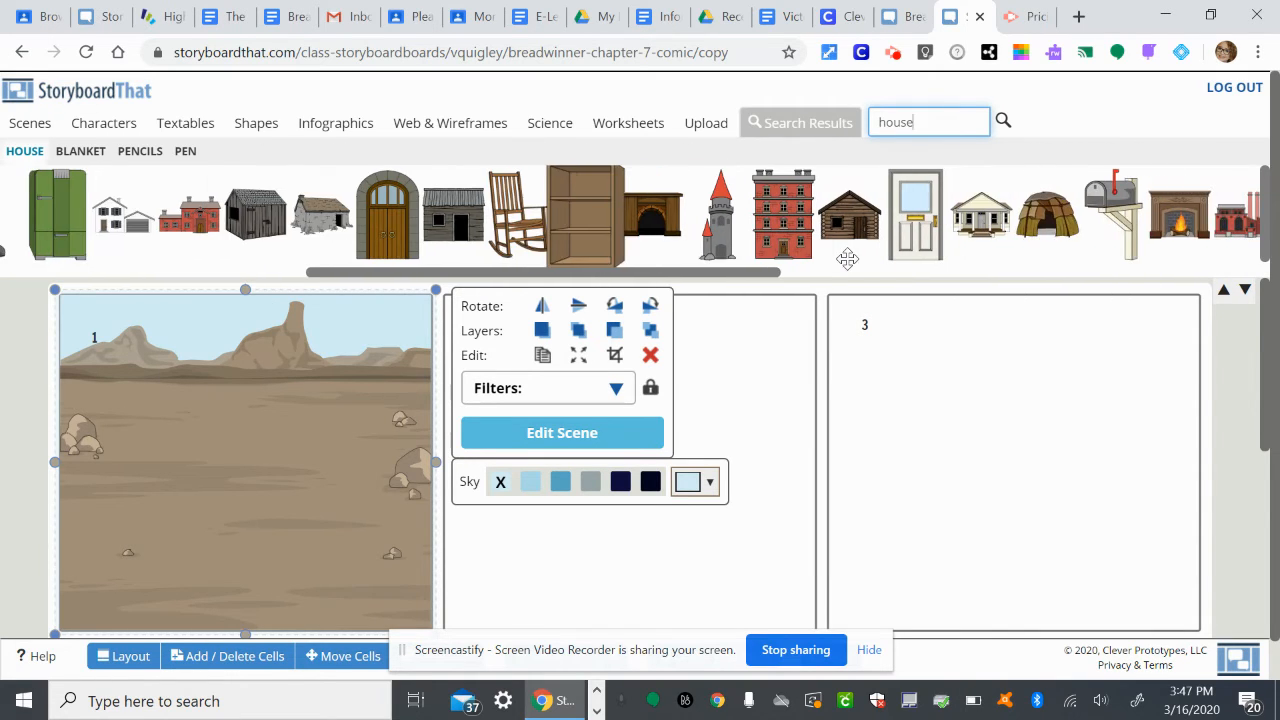
pyautogui.scroll(-6, 740, 218)
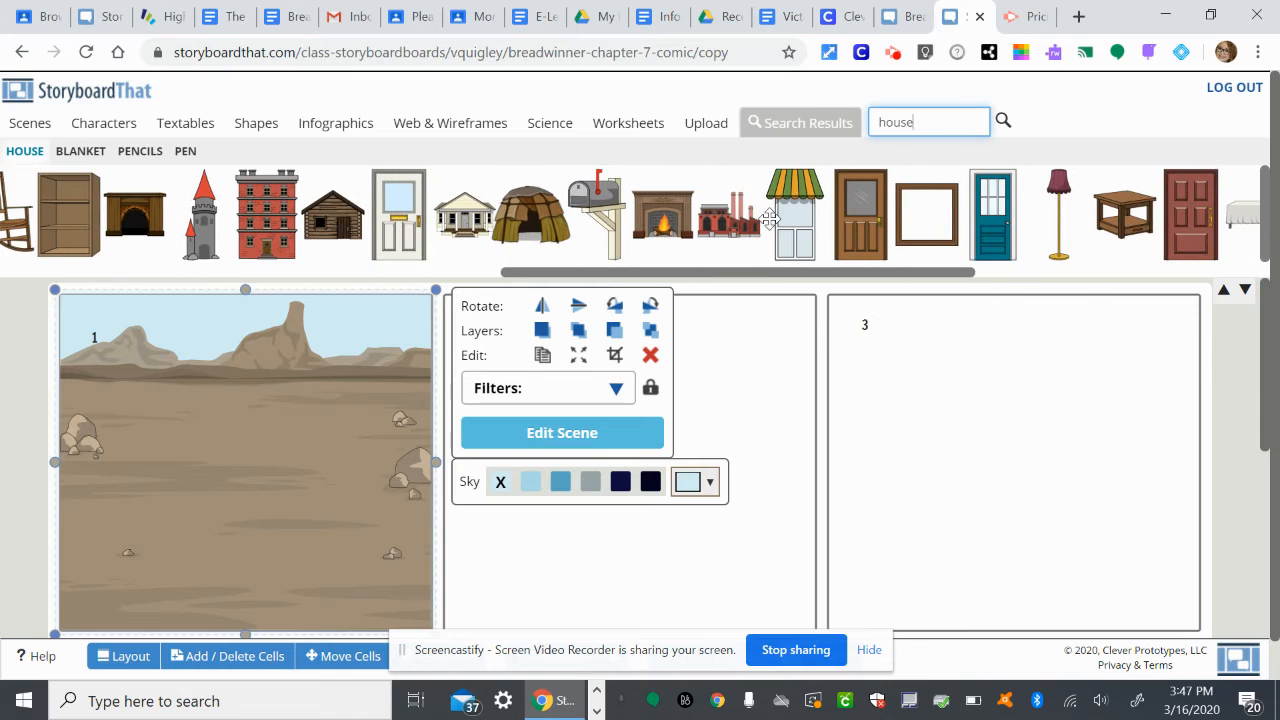
pyautogui.scroll(2, 232, 220)
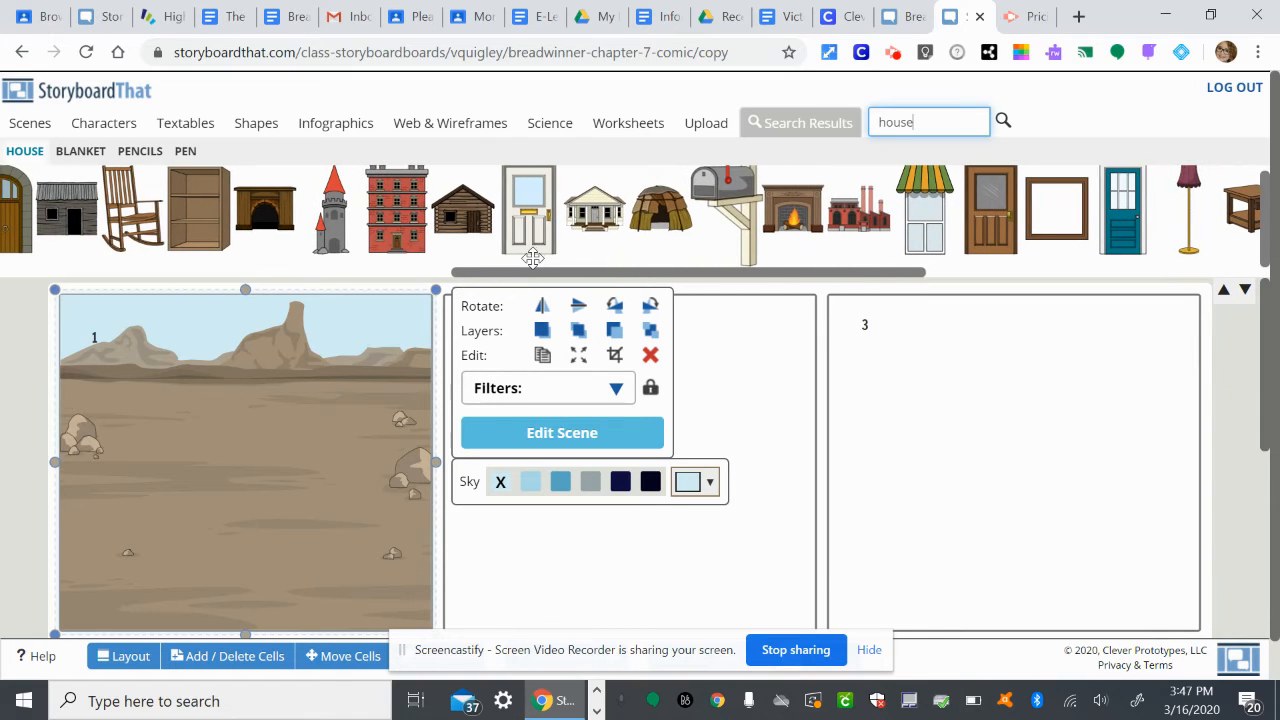
pyautogui.scroll(3, 232, 220)
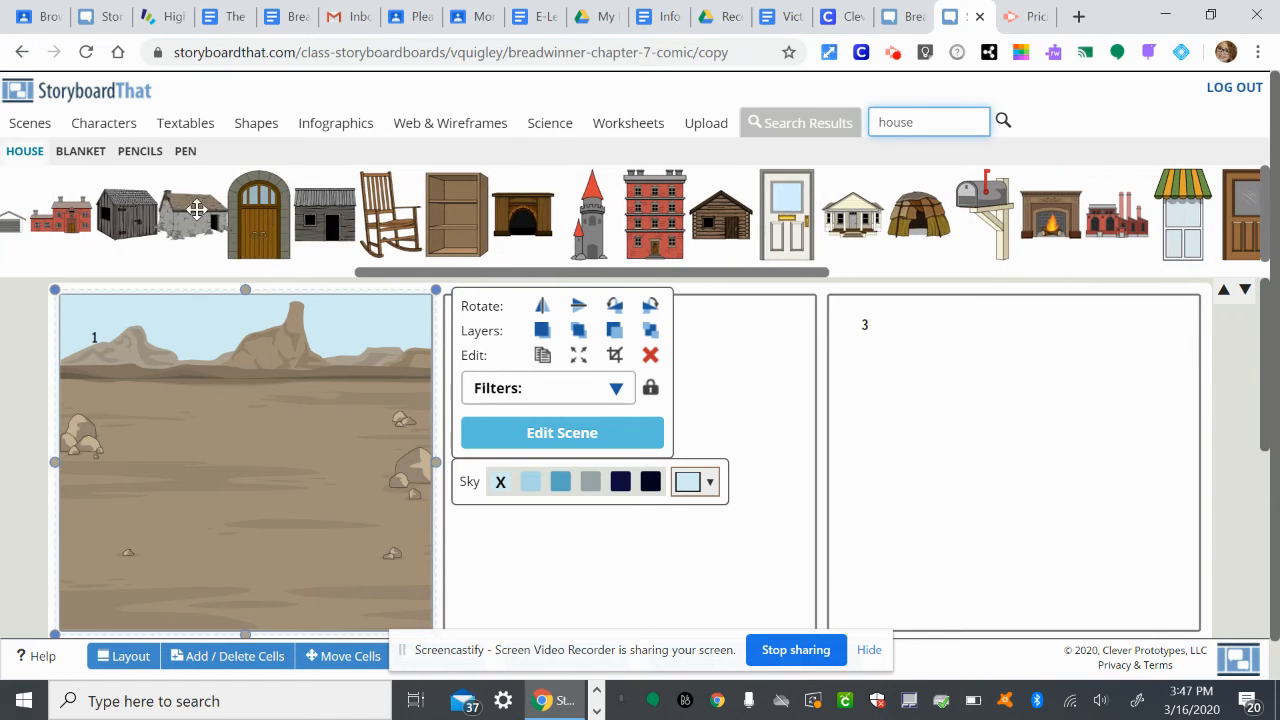
pyautogui.click(190, 210)
pyautogui.moveTo(190, 210); pyautogui.dragTo(177, 405)
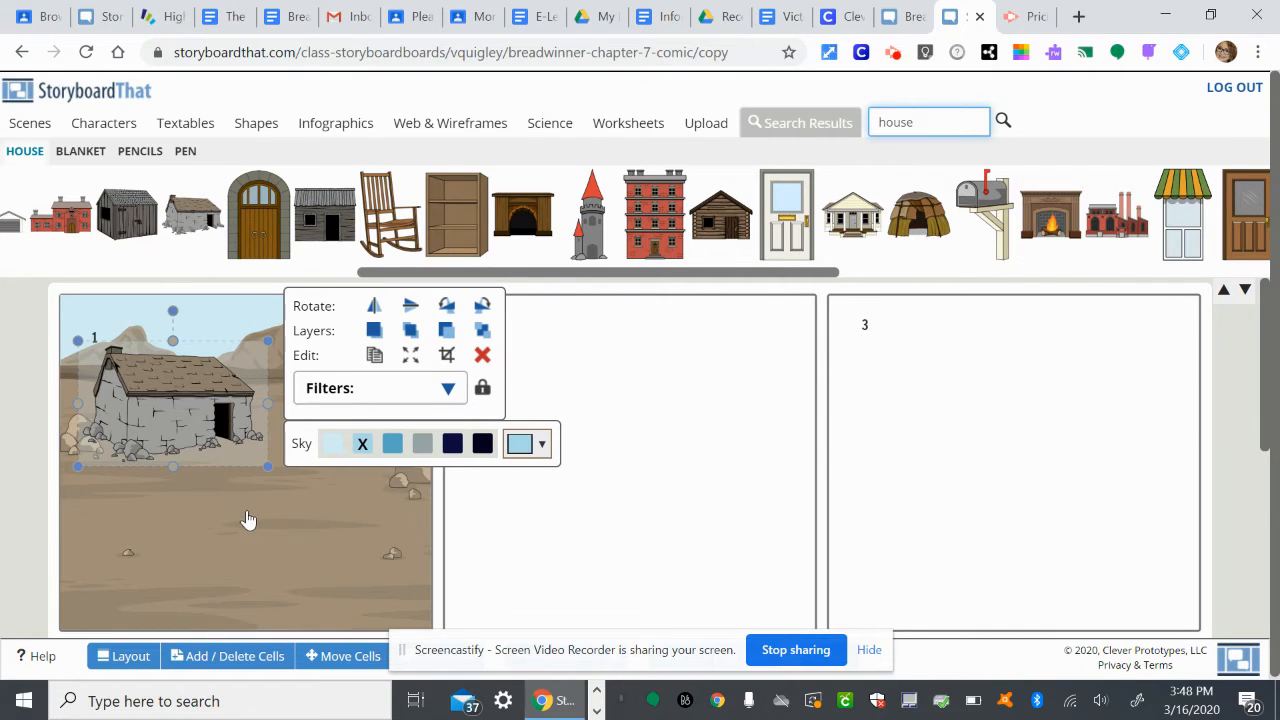
pyautogui.click(372, 520)
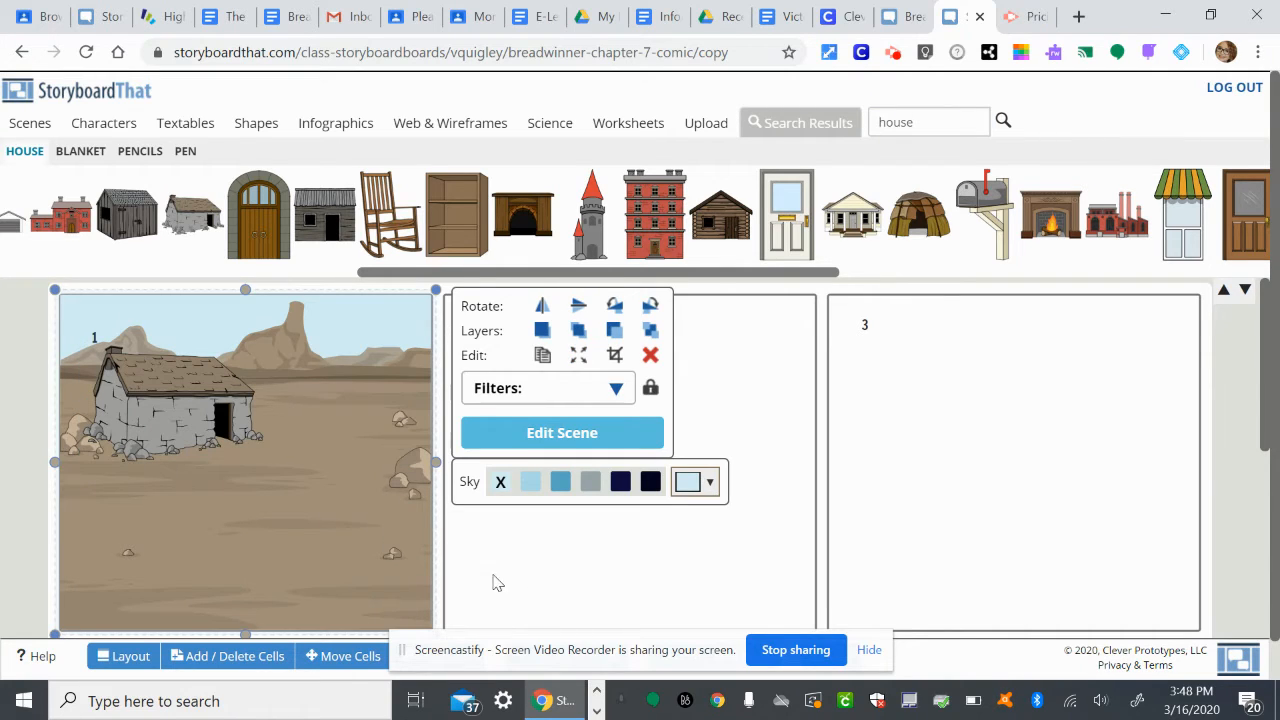
pyautogui.click(513, 576)
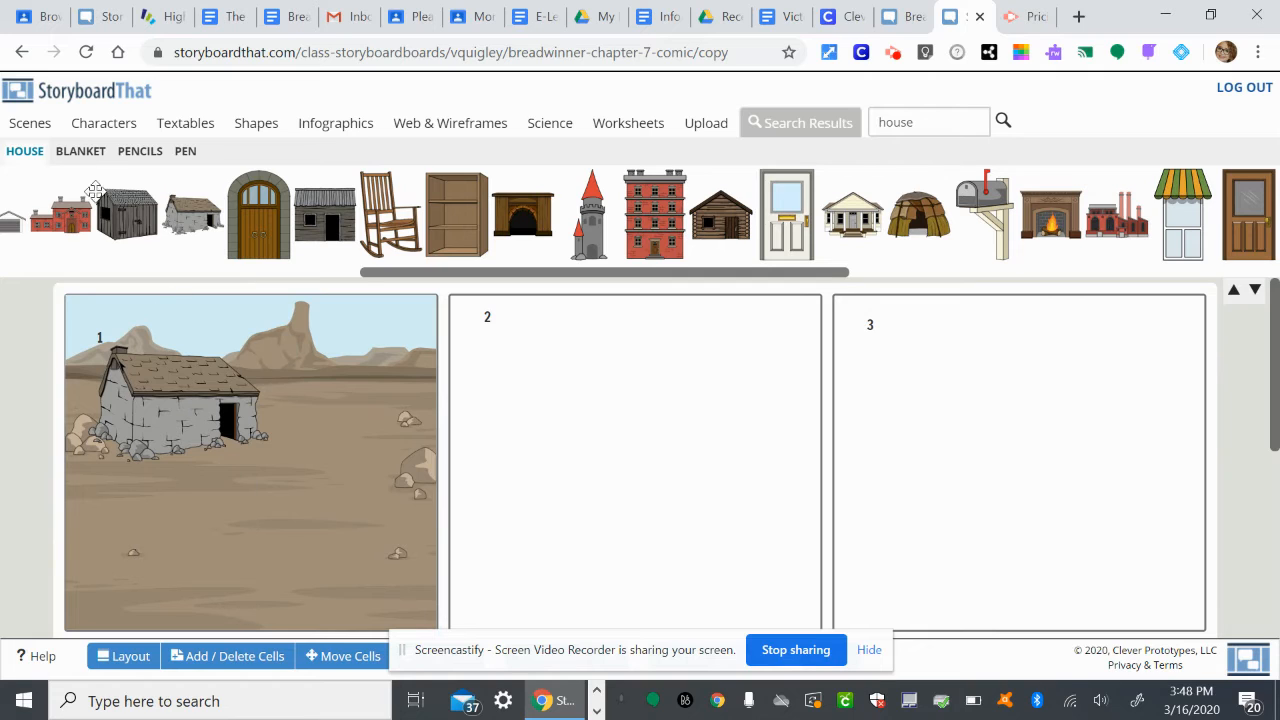
# Look through the Adults character collection for figures in traditional Middle Eastern dress.
pyautogui.click(108, 127)
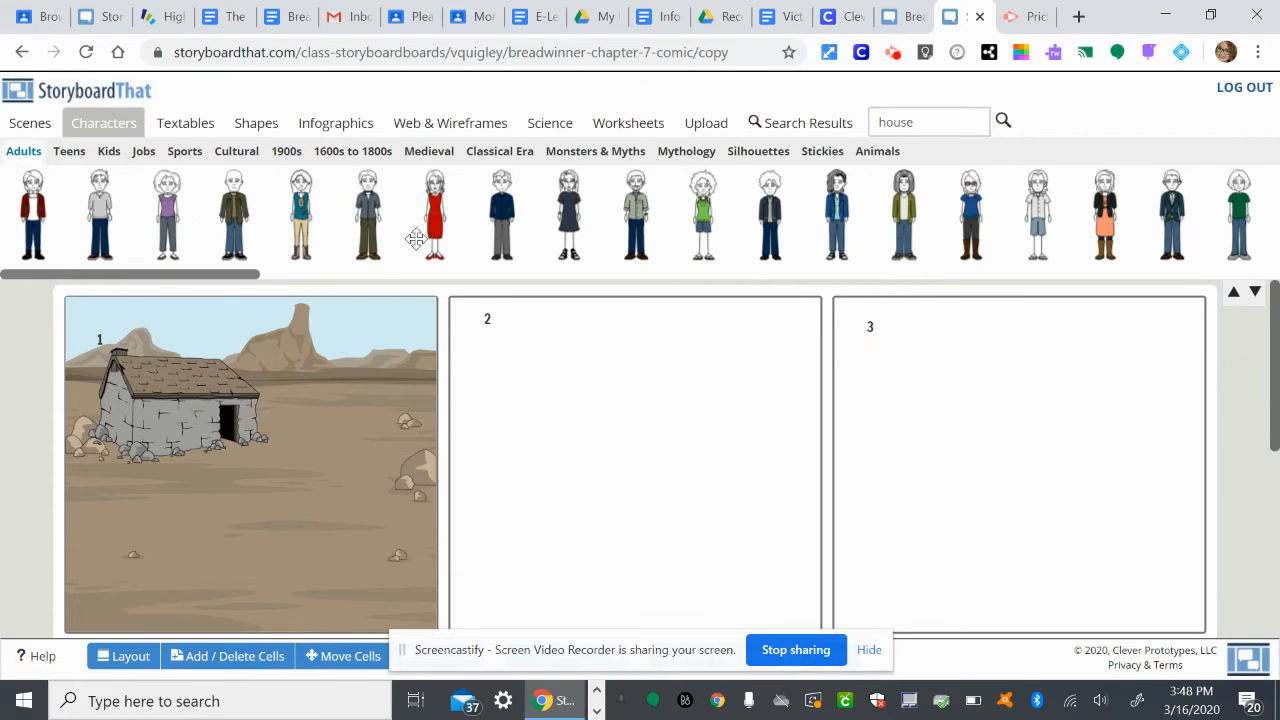
pyautogui.hscroll(5, 462, 231)
pyautogui.hscroll(10, 462, 231)
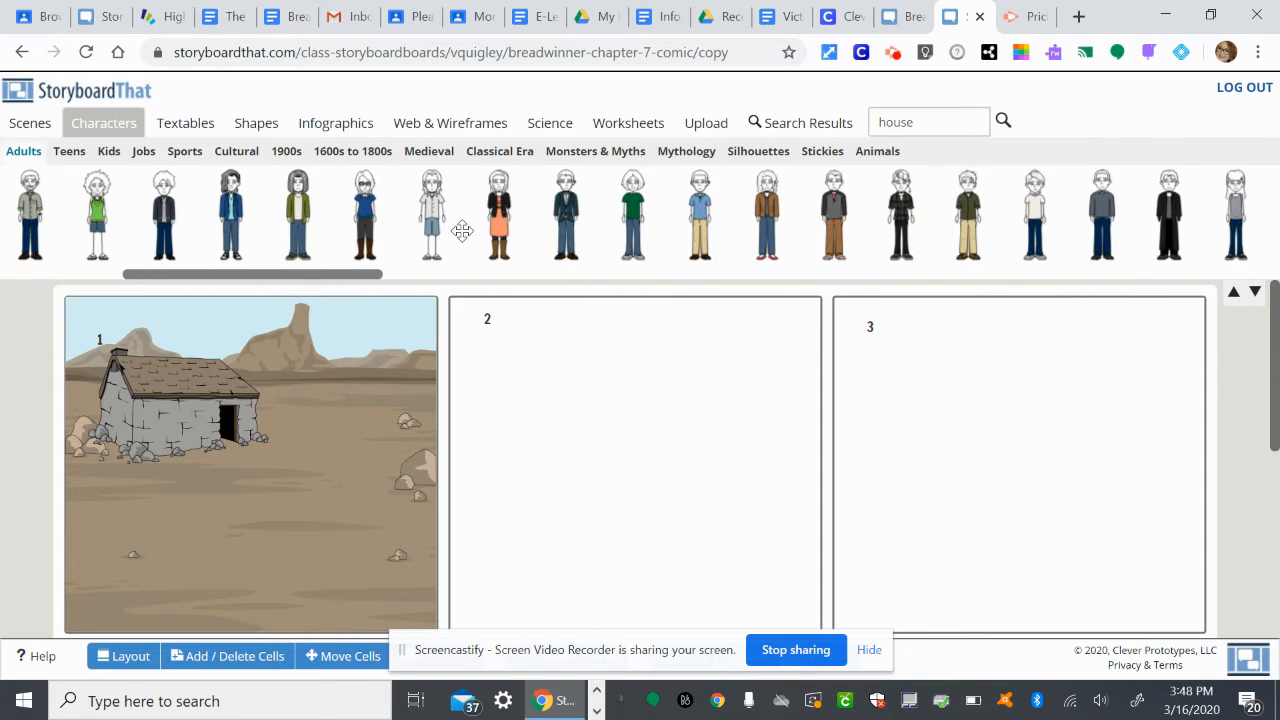
pyautogui.hscroll(4, 462, 231)
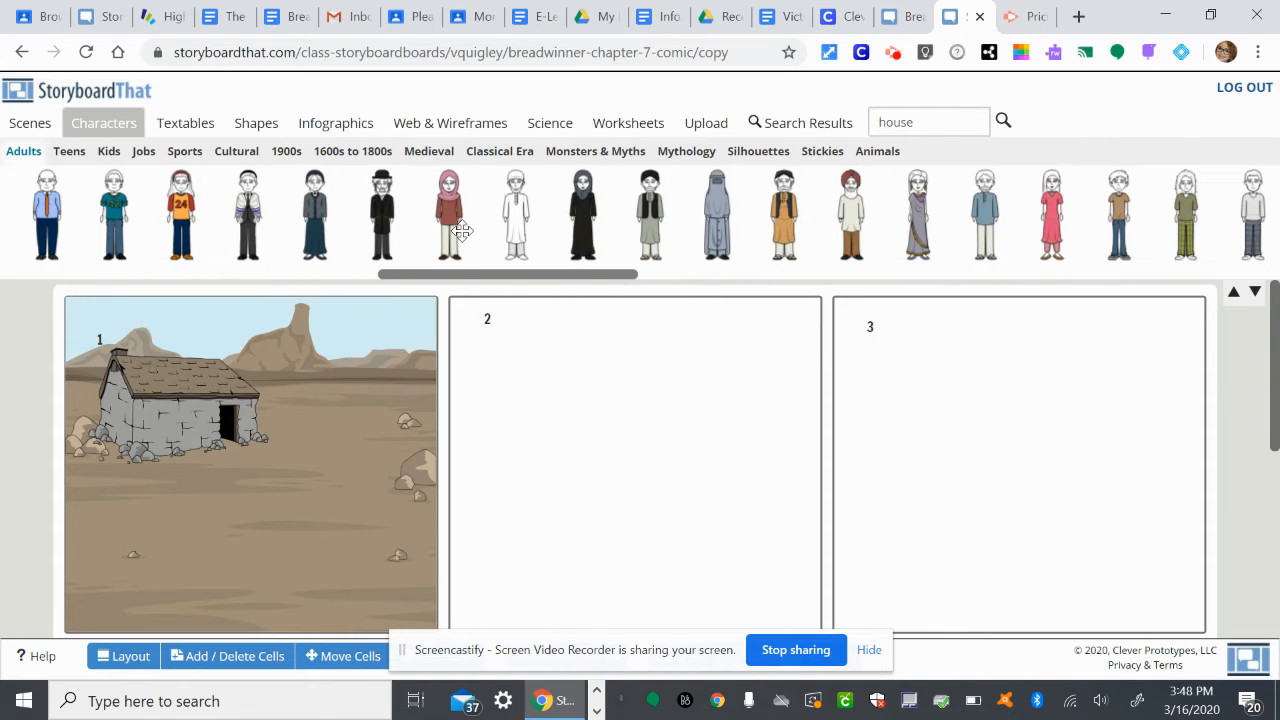
pyautogui.hscroll(4, 462, 231)
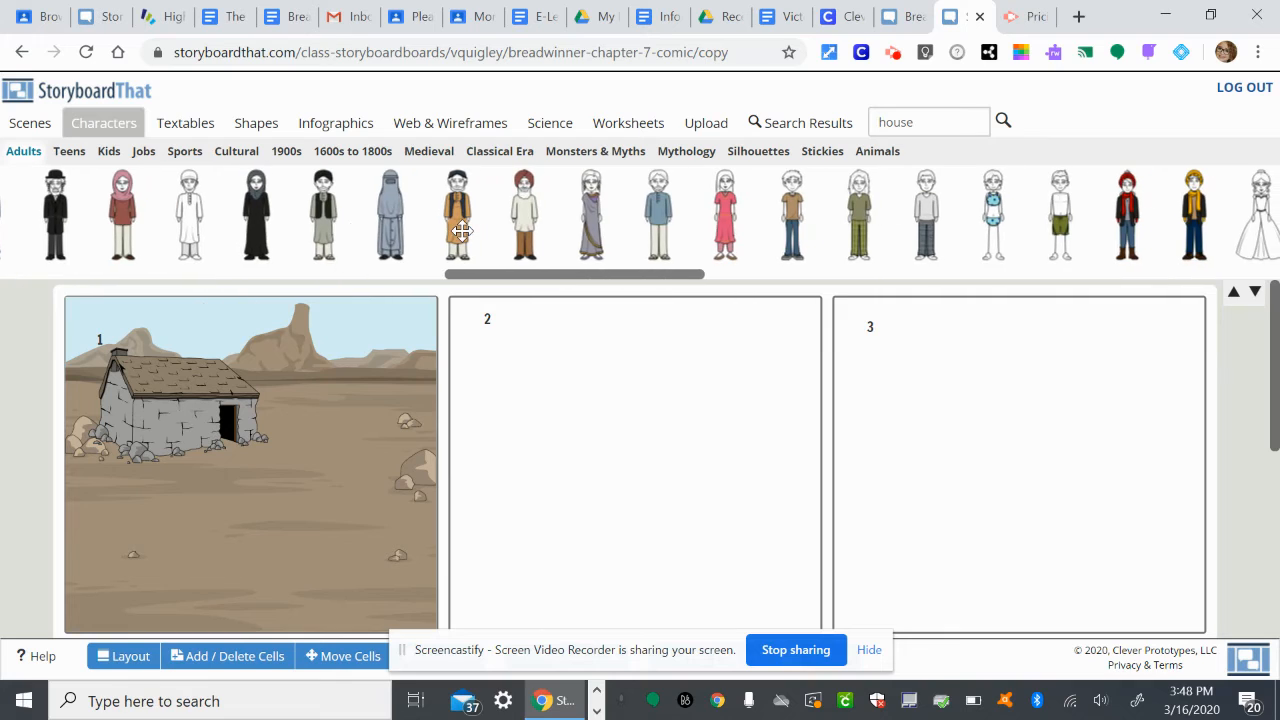
pyautogui.hscroll(1, 462, 231)
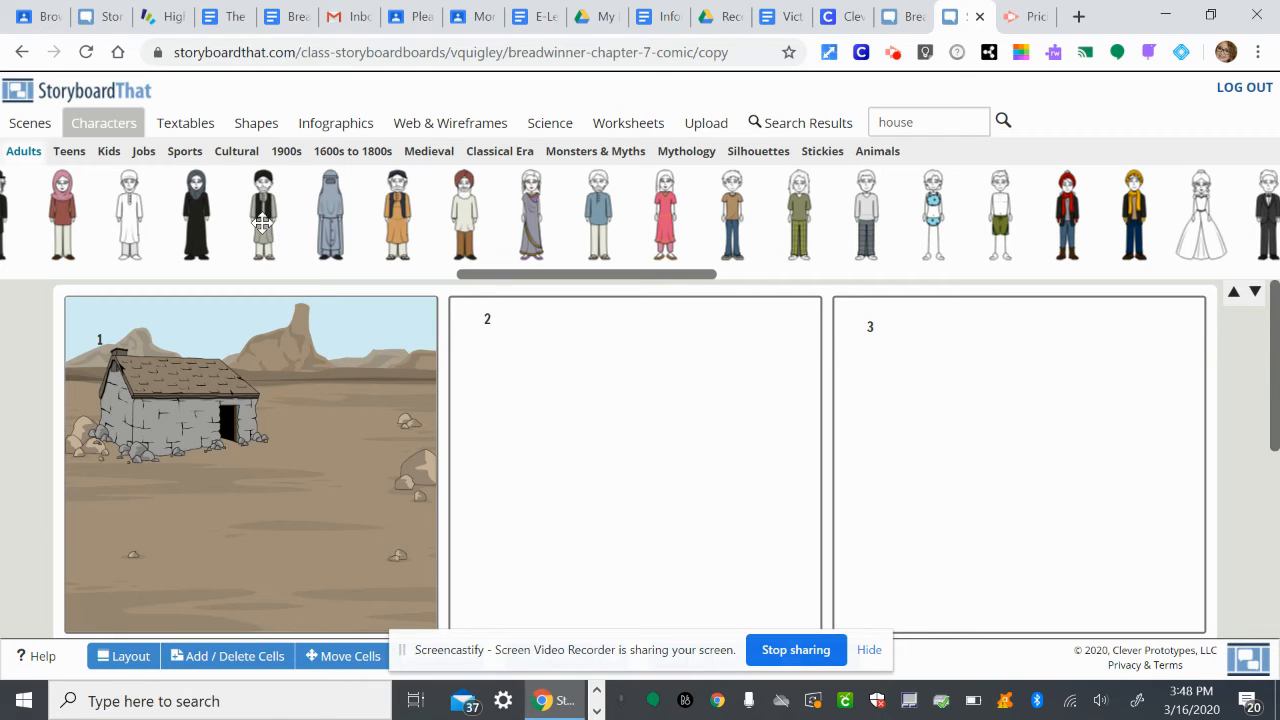
pyautogui.moveTo(262, 222); pyautogui.dragTo(262, 210)
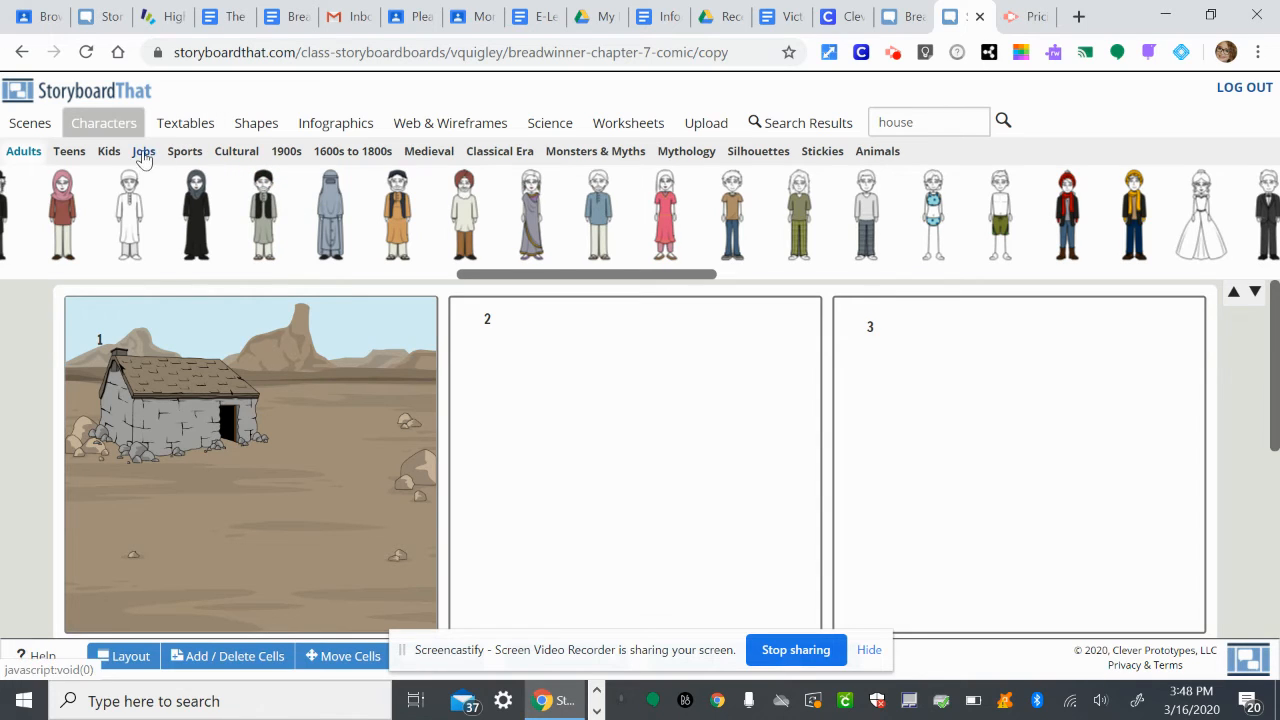
# Look through the Kids and Teens character collections for suitable figures for the comic.
pyautogui.click(108, 152)
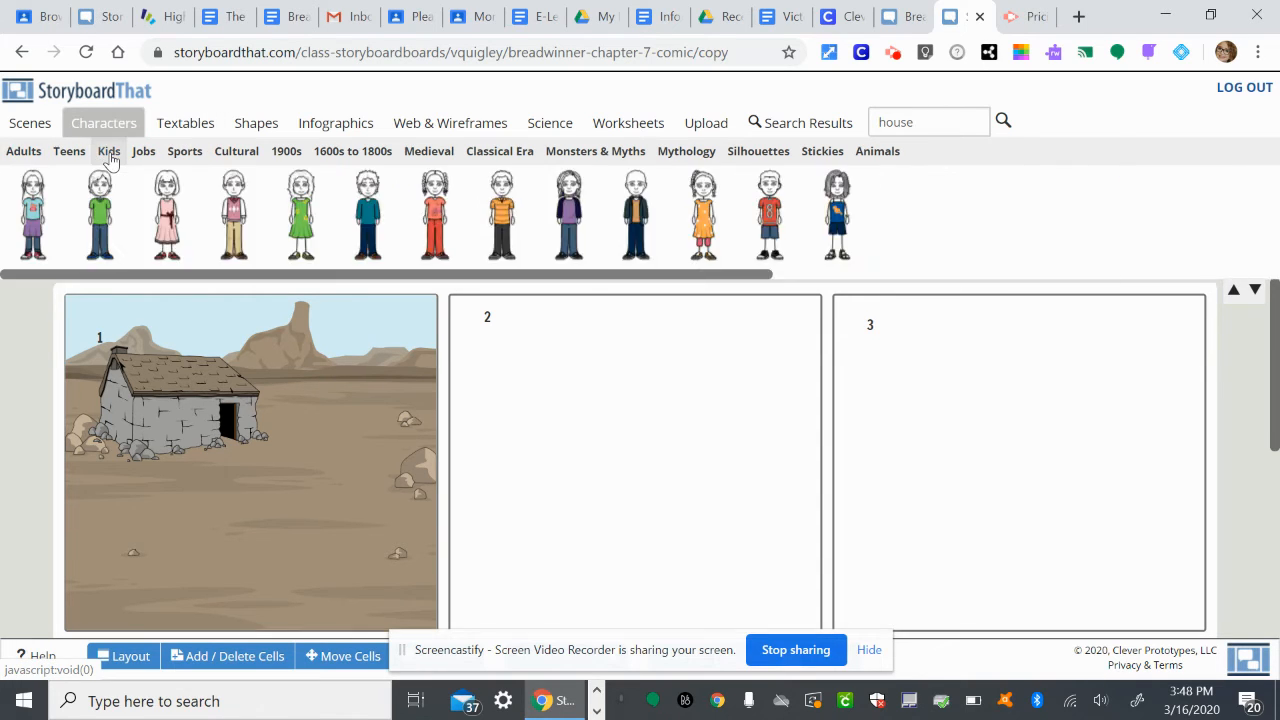
pyautogui.hscroll(10, 424, 214)
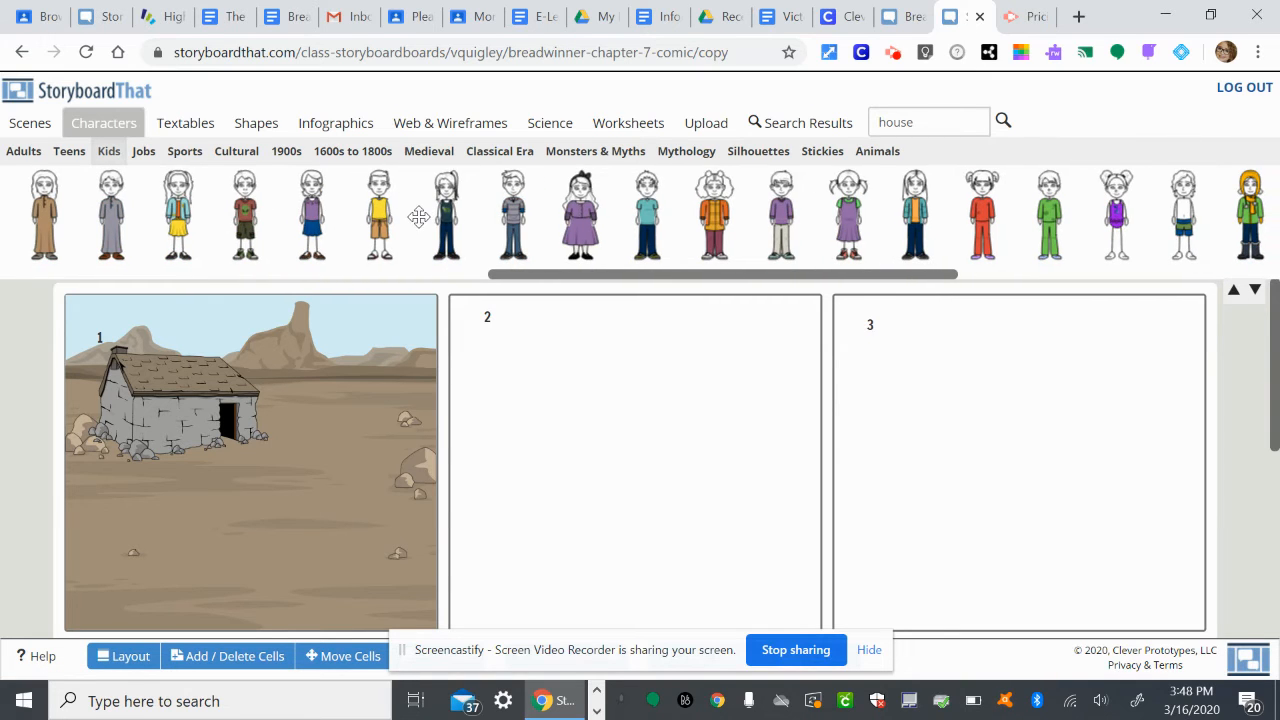
pyautogui.hscroll(5, 424, 214)
pyautogui.hscroll(3, 419, 217)
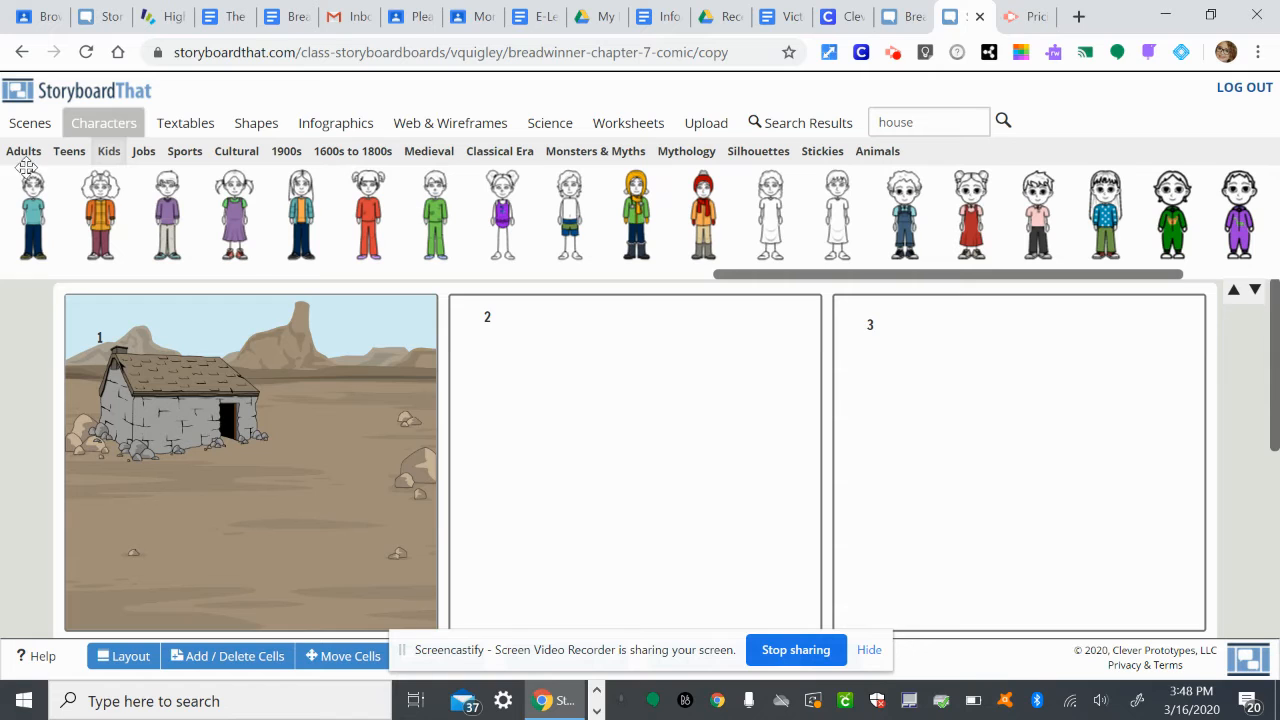
pyautogui.hscroll(3, 198, 228)
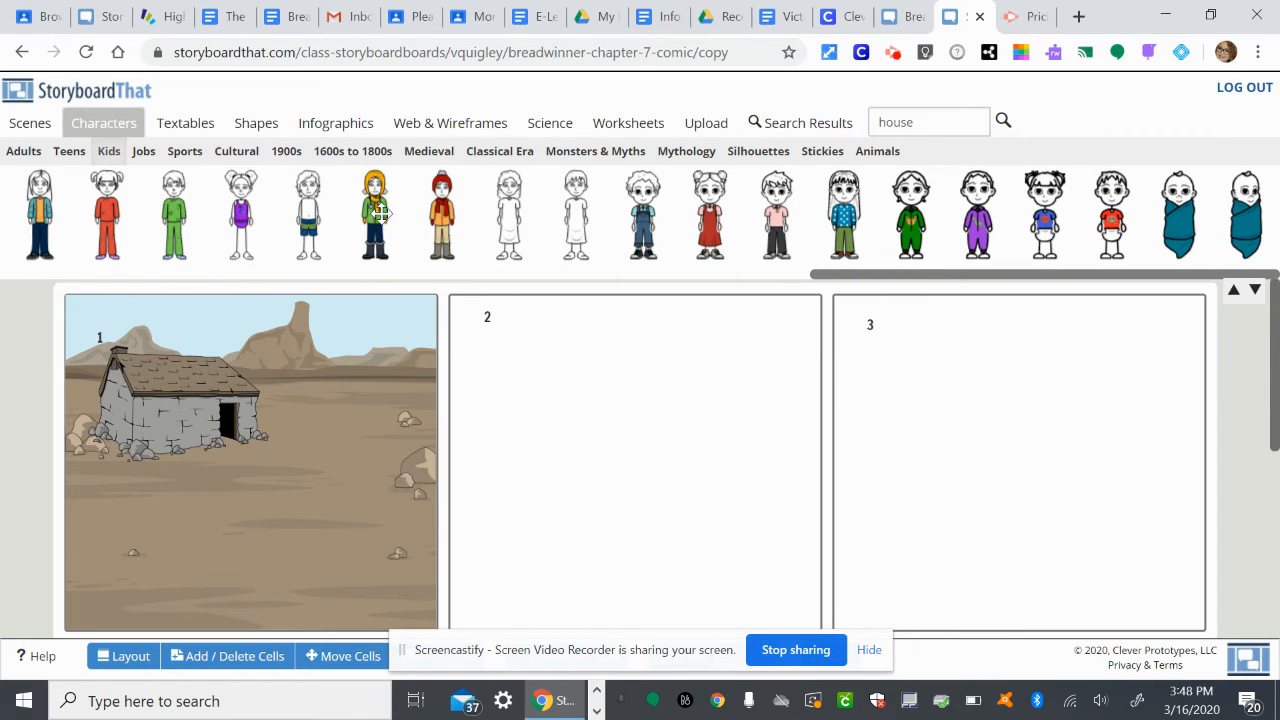
pyautogui.hscroll(-9, 365, 200)
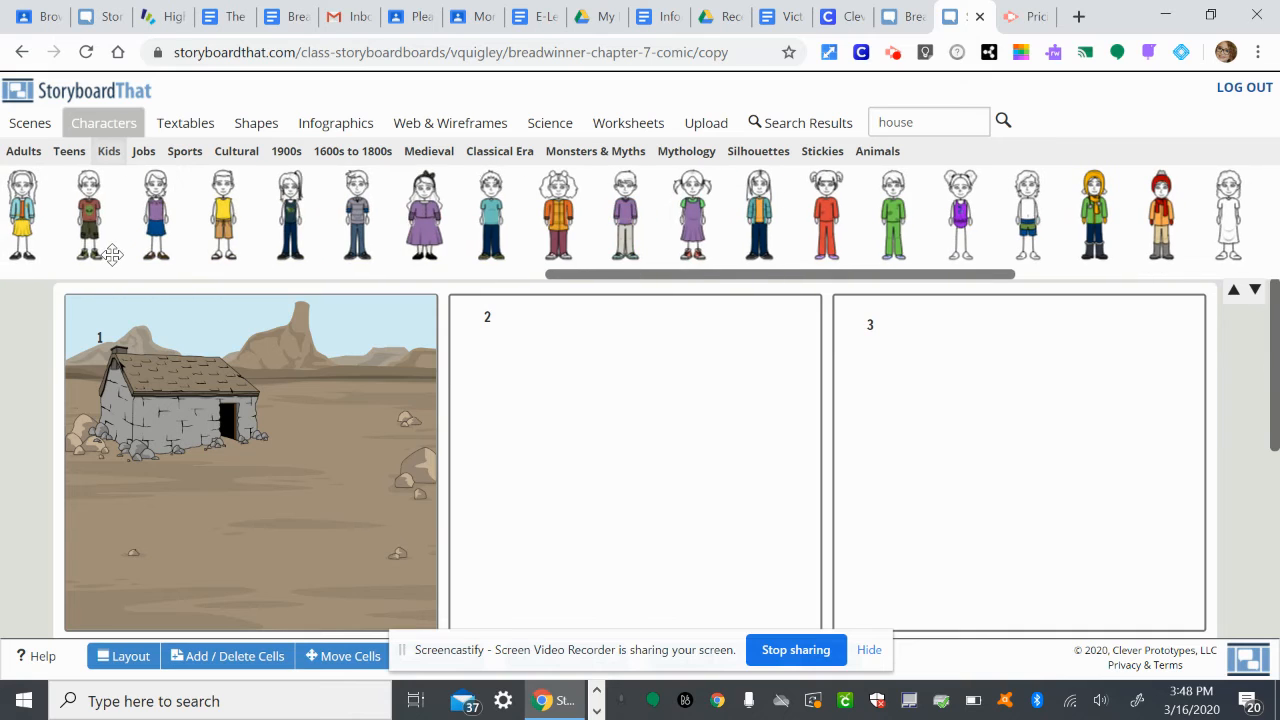
pyautogui.hscroll(-2, 385, 212)
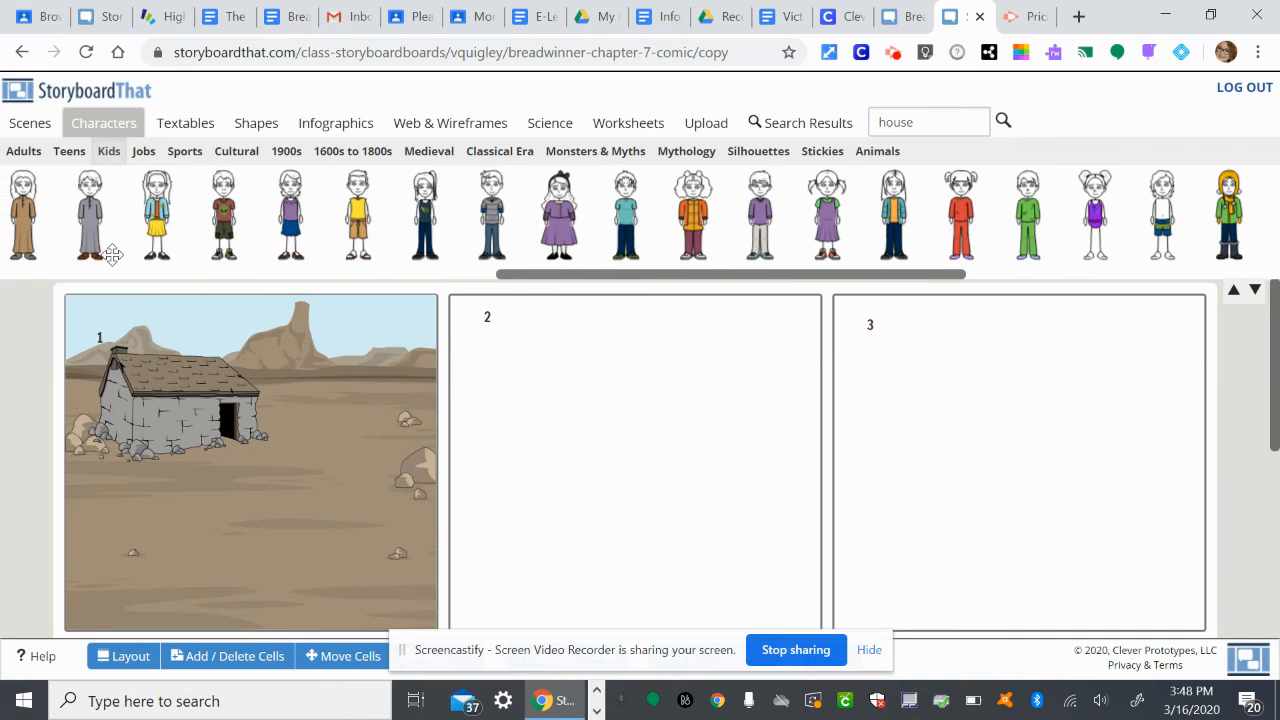
pyautogui.click(58, 160)
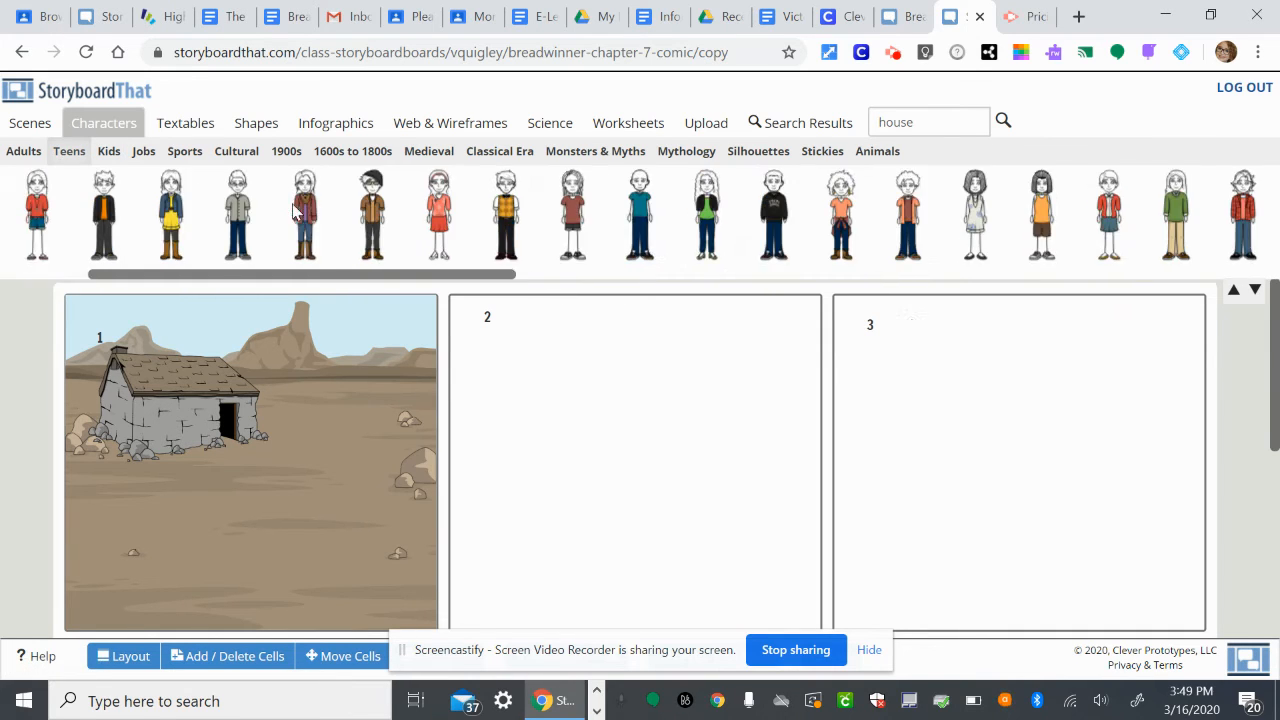
pyautogui.hscroll(14, 293, 208)
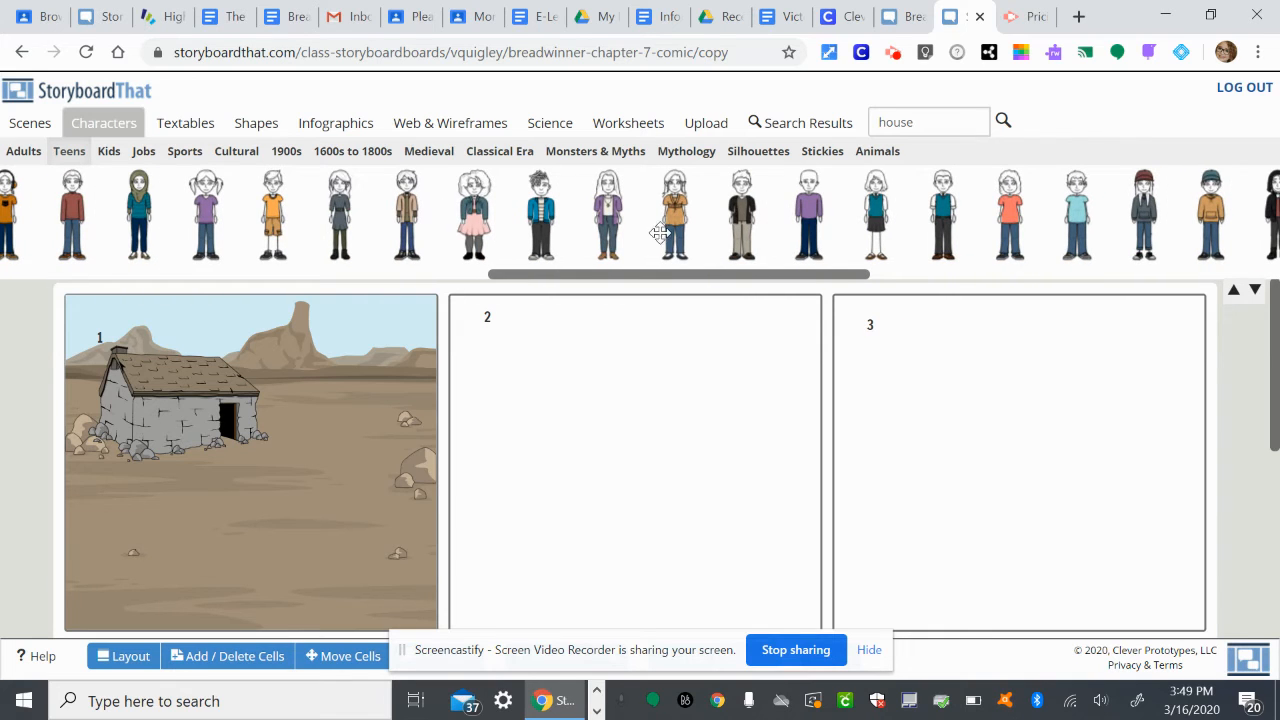
pyautogui.hscroll(12, 660, 233)
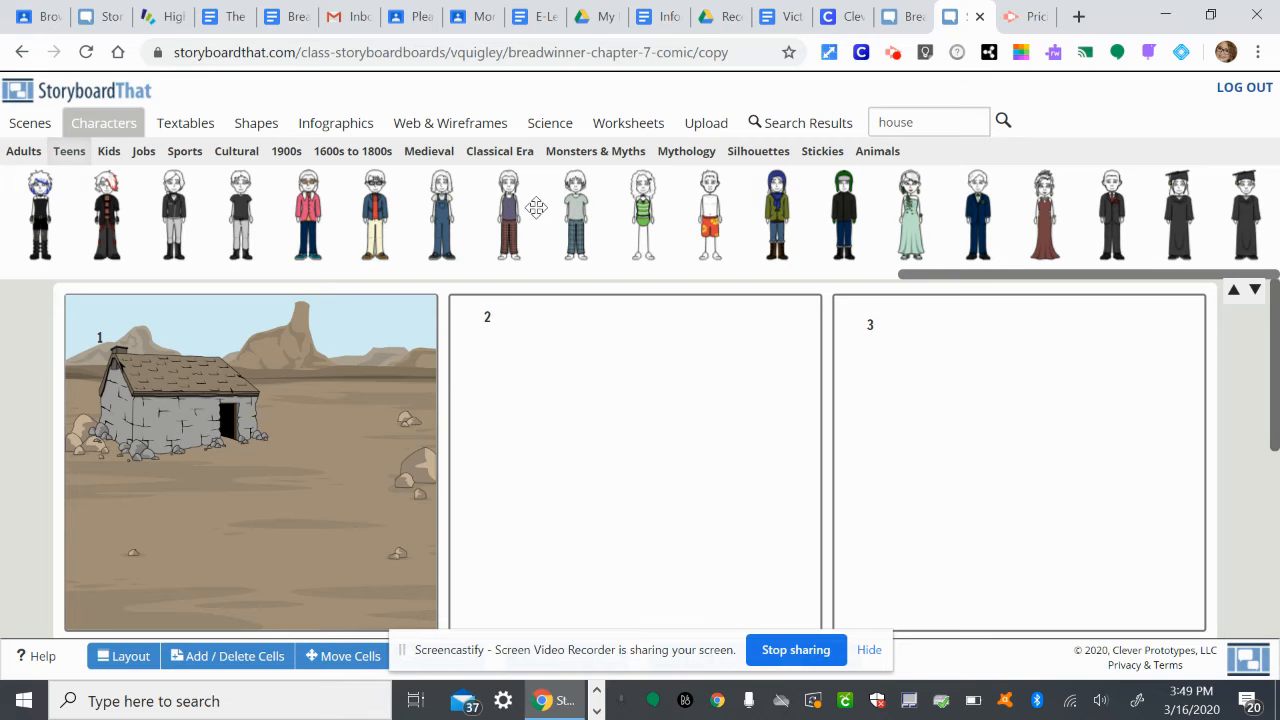
# Place the adult woman in a grey hijab and black dress beside the cottage doorway in cell 1, scaled down to suit the house.
pyautogui.click(23, 150)
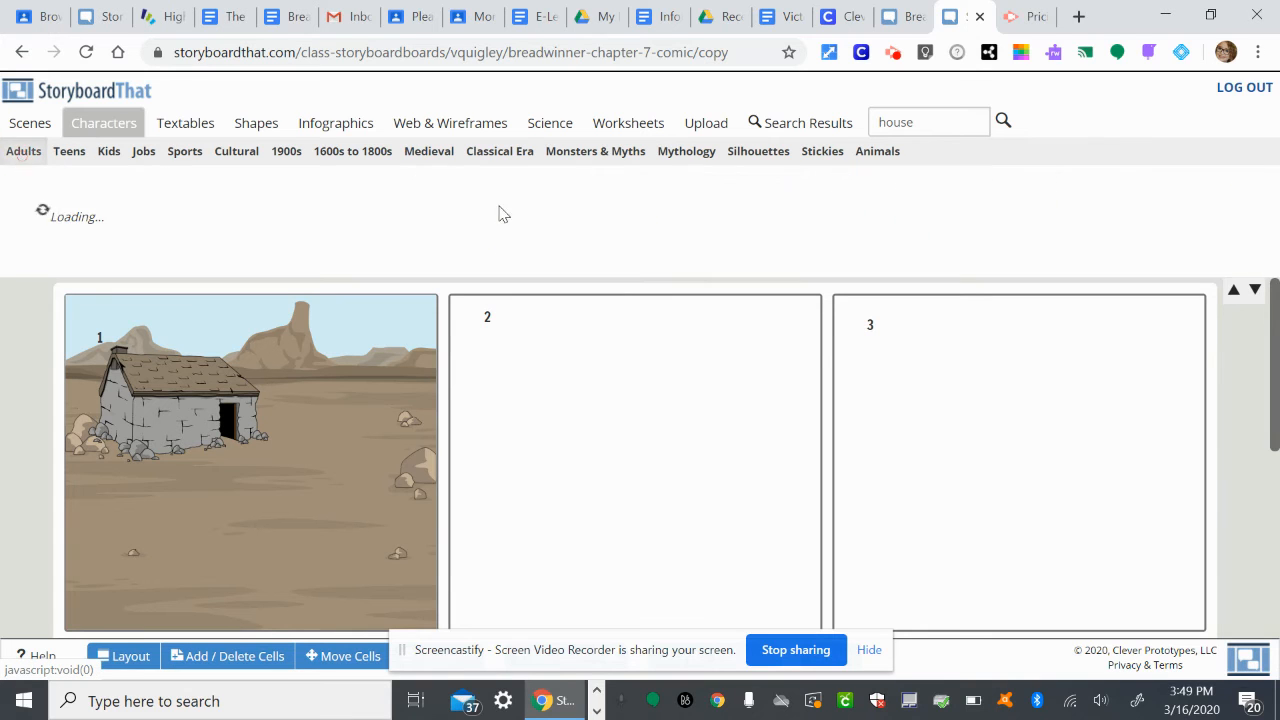
pyautogui.hscroll(8, 544, 210)
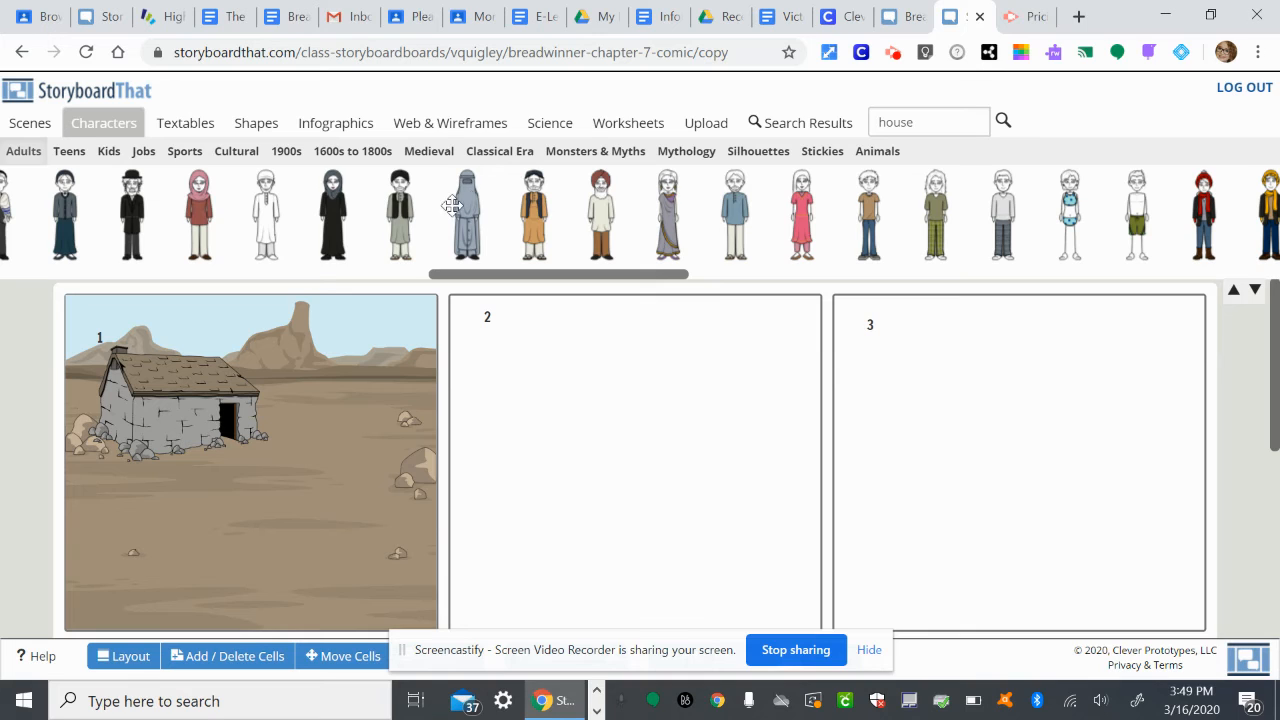
pyautogui.click(333, 207)
pyautogui.moveTo(333, 207); pyautogui.dragTo(286, 358)
pyautogui.moveTo(271, 387); pyautogui.dragTo(272, 389)
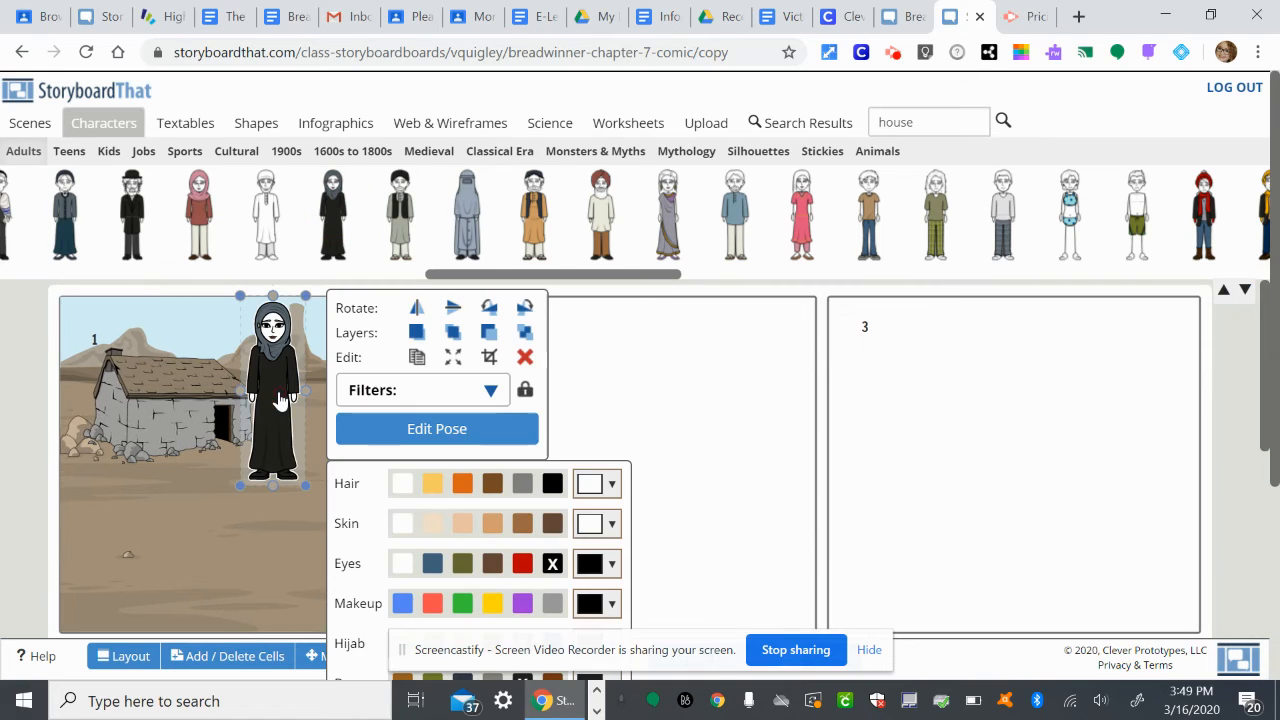
pyautogui.moveTo(307, 487); pyautogui.dragTo(263, 434)
pyautogui.click(268, 390)
pyautogui.moveTo(268, 390); pyautogui.dragTo(272, 398)
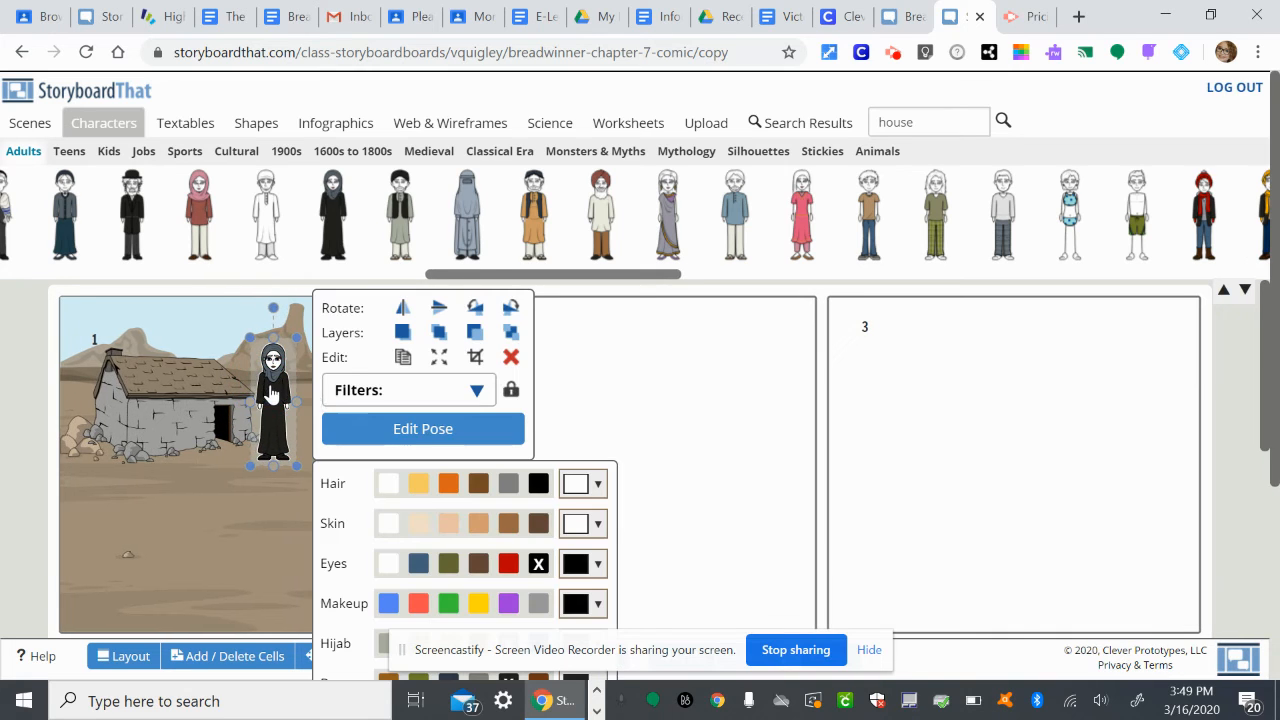
# Give the woman the medium tan skin colour and open her pose for editing.
pyautogui.scroll(-2, 493, 543)
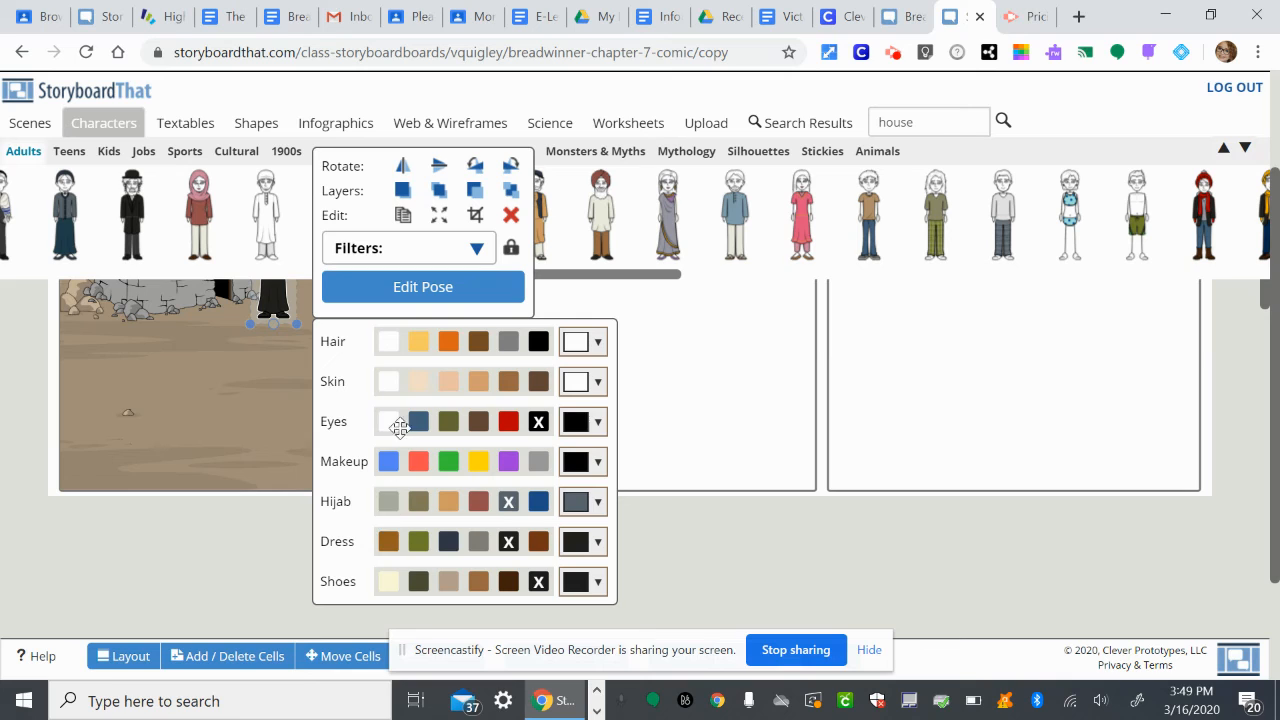
pyautogui.click(479, 383)
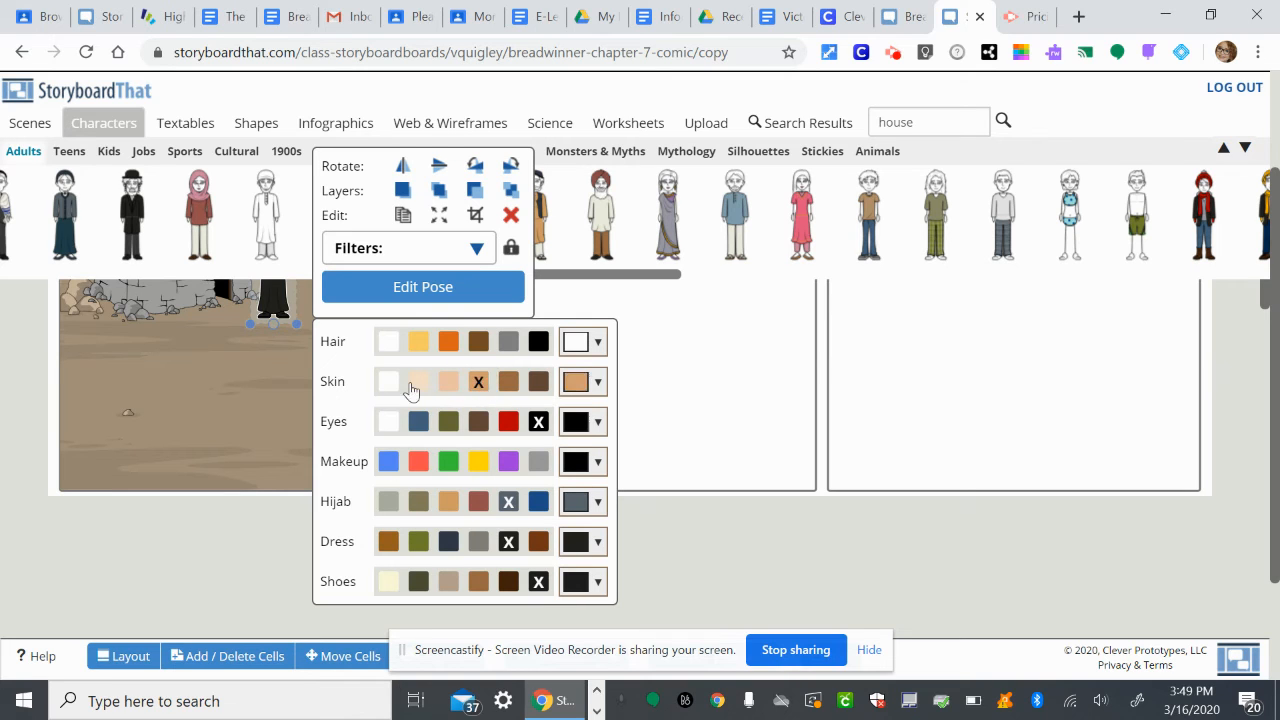
pyautogui.scroll(2, 266, 408)
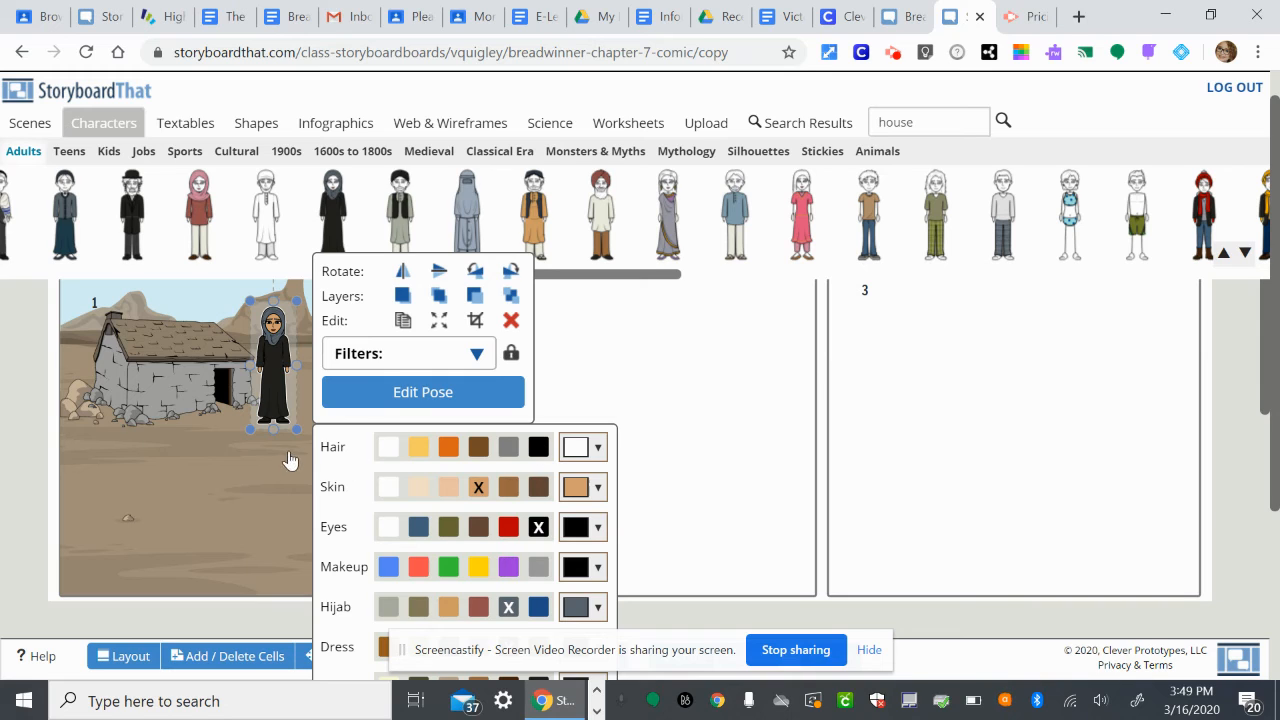
pyautogui.click(460, 402)
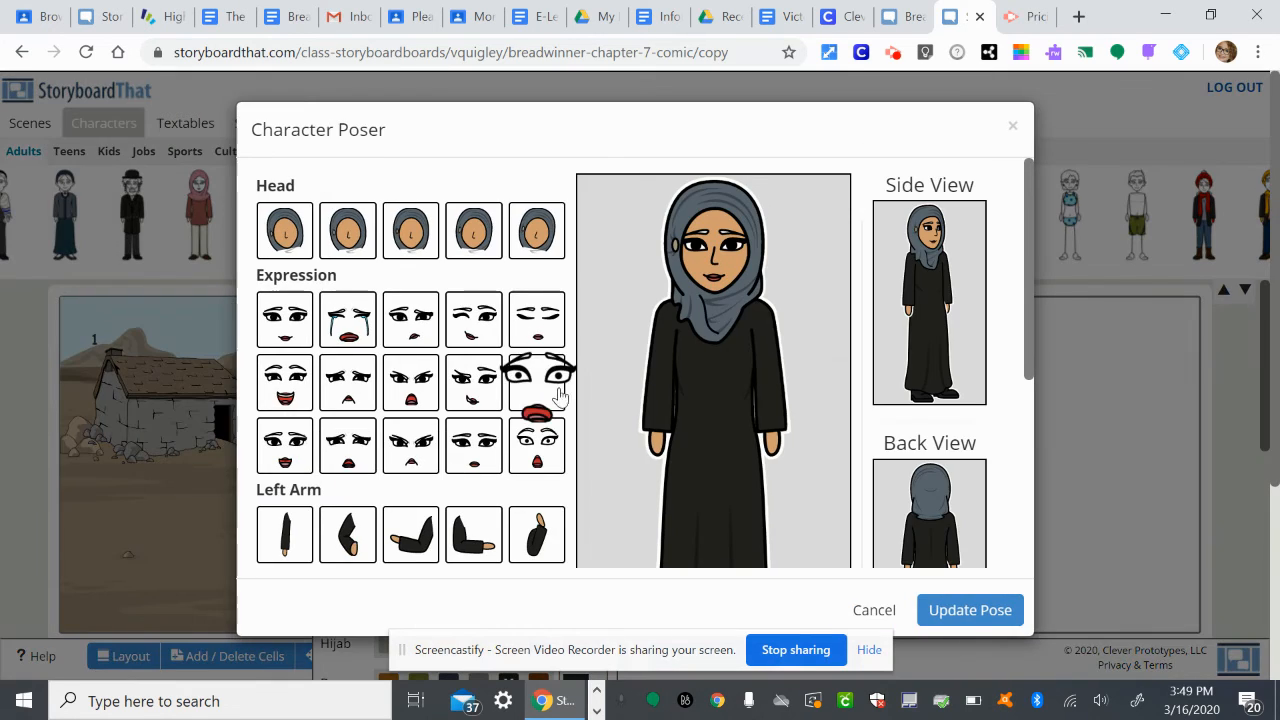
# Try bent, raised and hand-on-hip poses for the woman's left arm, and return it to hanging straight.
pyautogui.scroll(-1, 457, 480)
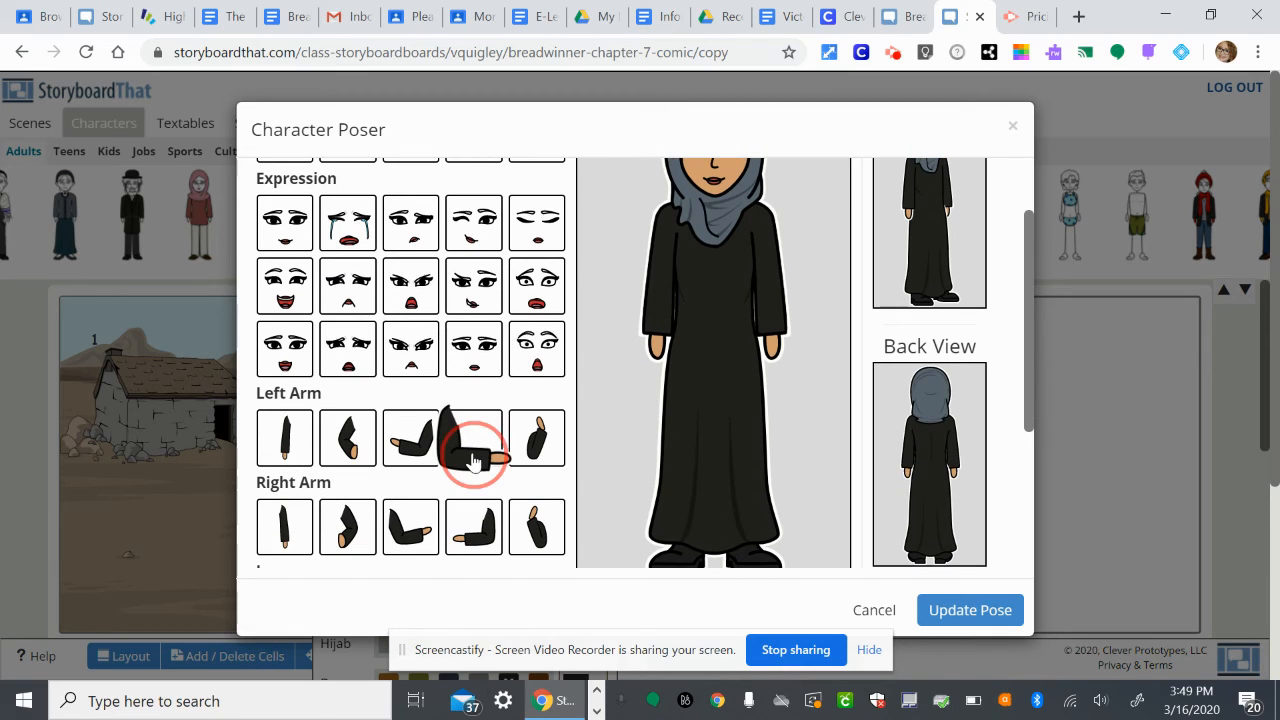
pyautogui.click(474, 456)
pyautogui.click(536, 442)
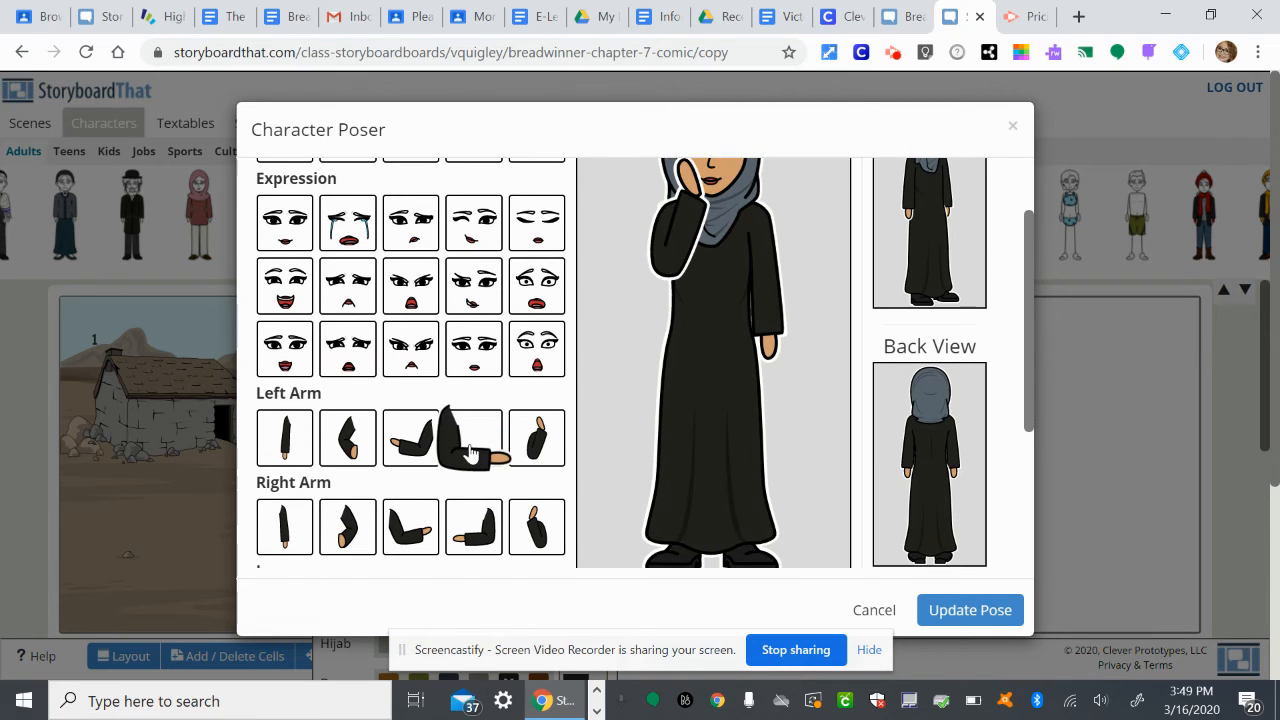
pyautogui.click(280, 448)
pyautogui.click(348, 442)
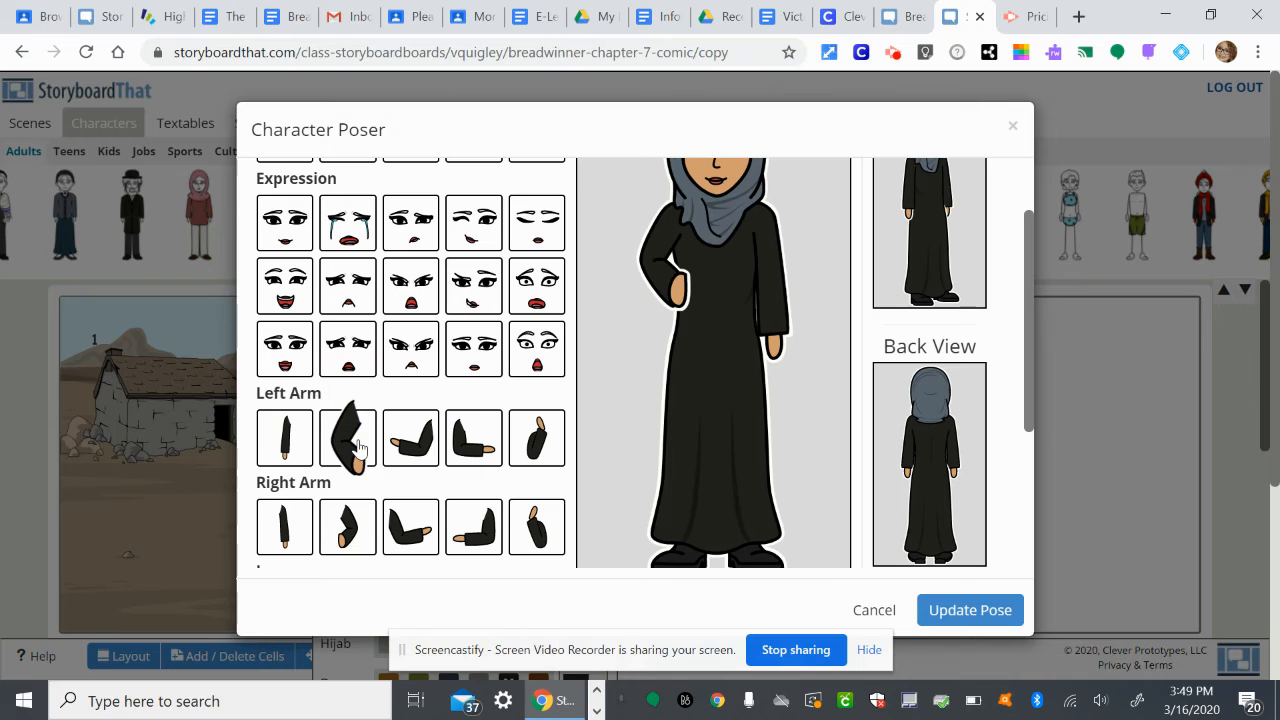
pyautogui.click(285, 438)
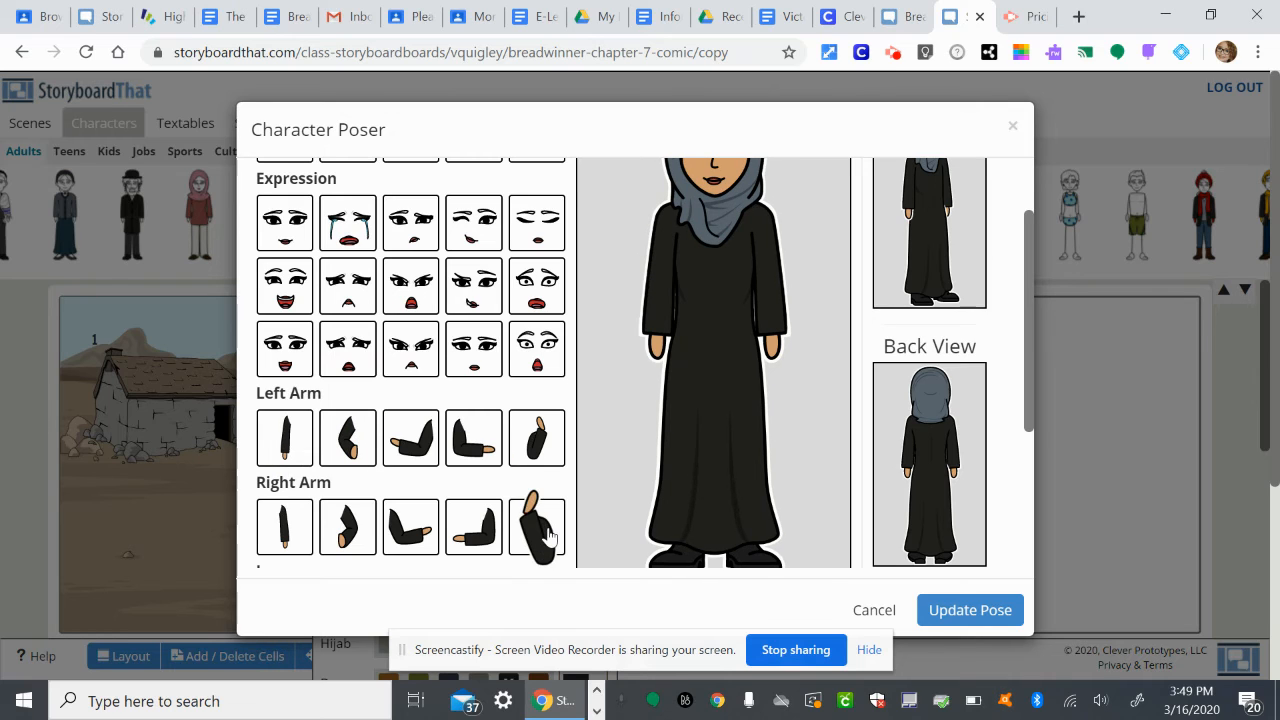
# Try the angry, open-mouthed expression on the woman's face and look over the arm and leg poses.
pyautogui.scroll(-1, 549, 537)
pyautogui.scroll(2, 549, 537)
pyautogui.scroll(1, 887, 420)
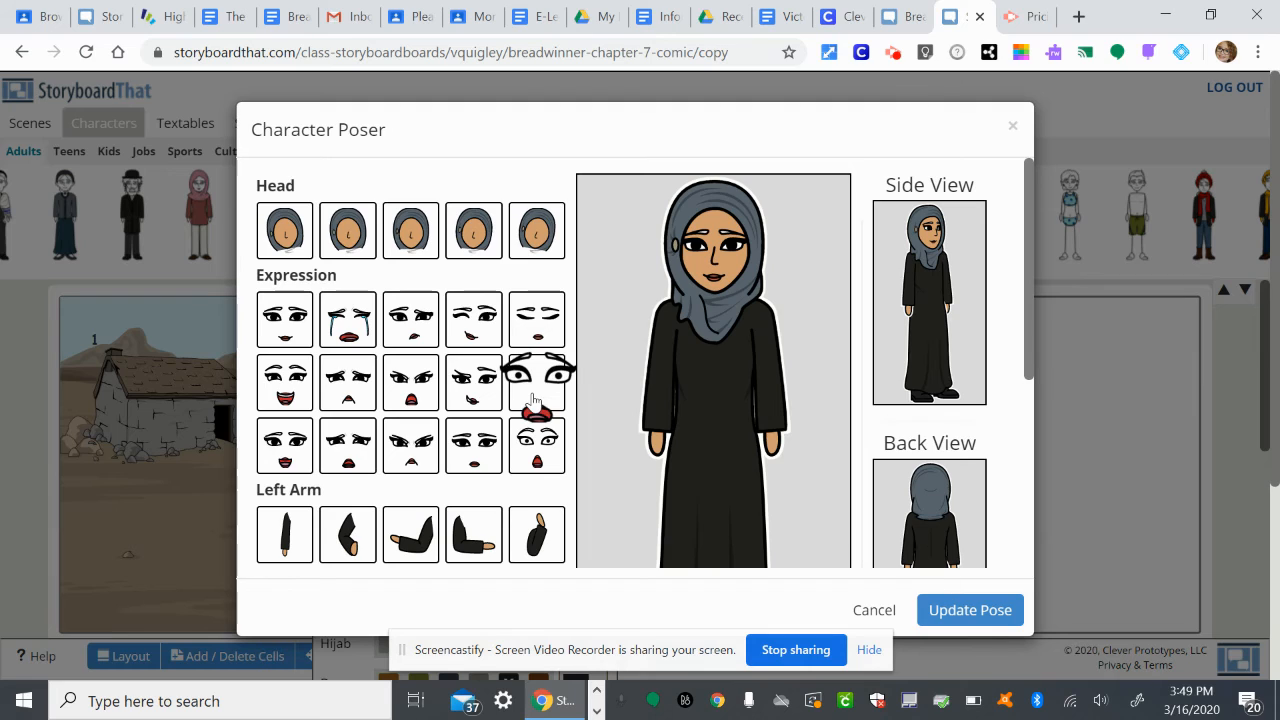
pyautogui.click(395, 390)
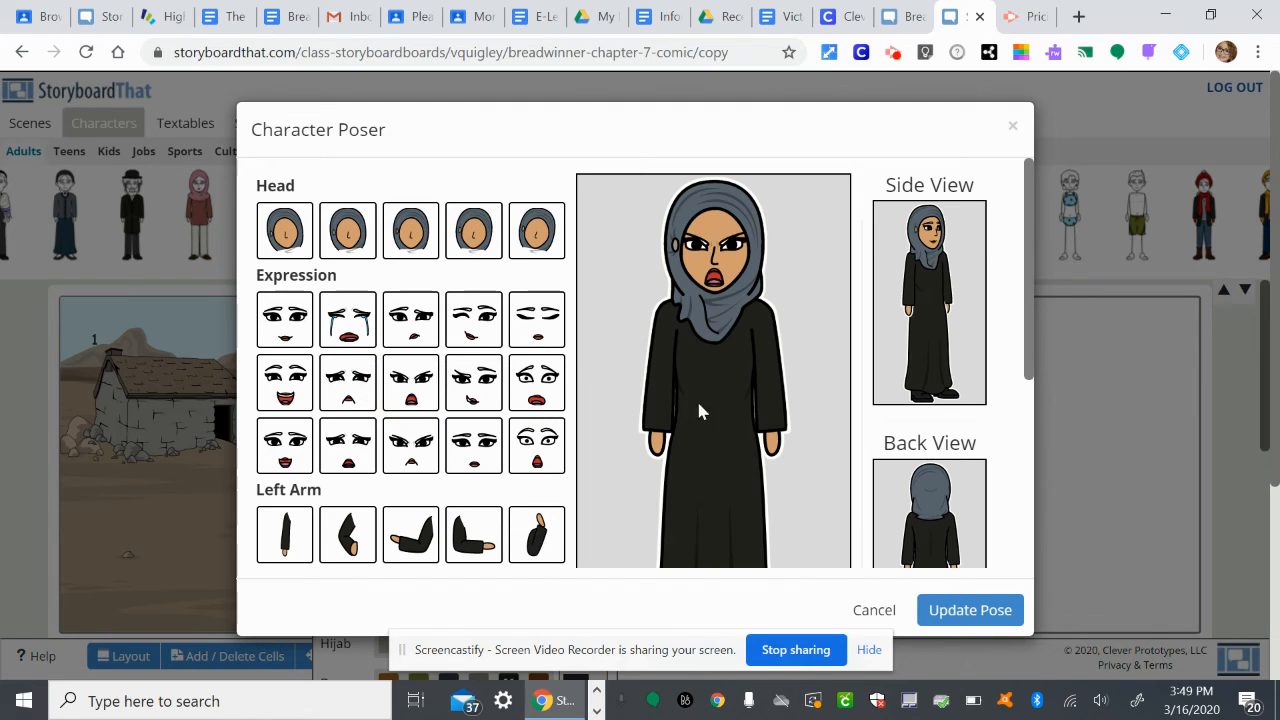
pyautogui.scroll(-2, 485, 450)
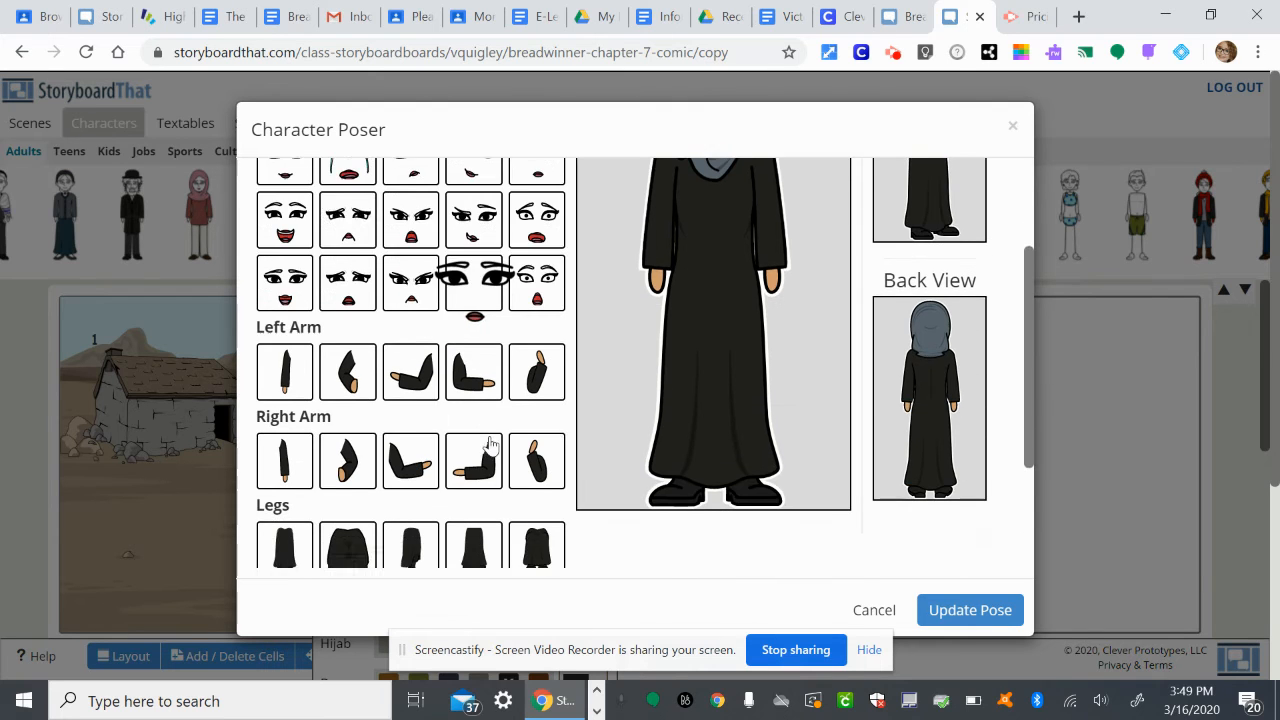
pyautogui.scroll(-2, 490, 445)
pyautogui.scroll(3, 490, 445)
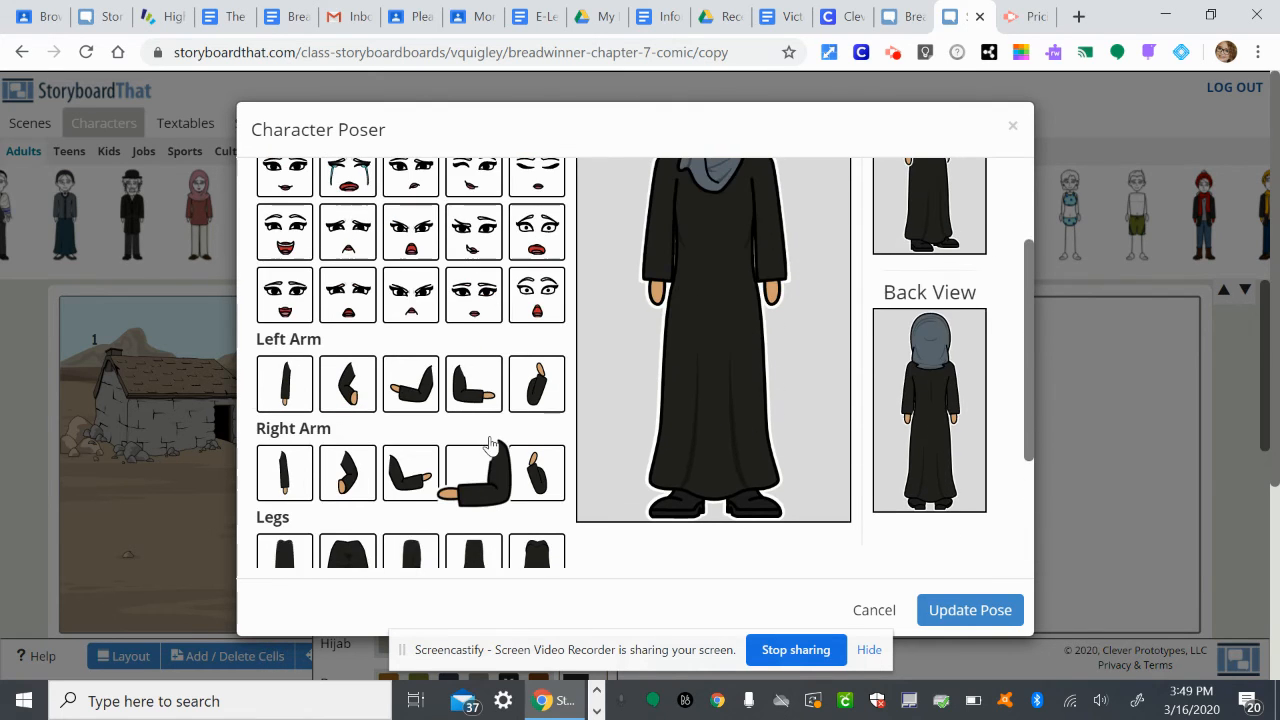
pyautogui.scroll(-1, 551, 486)
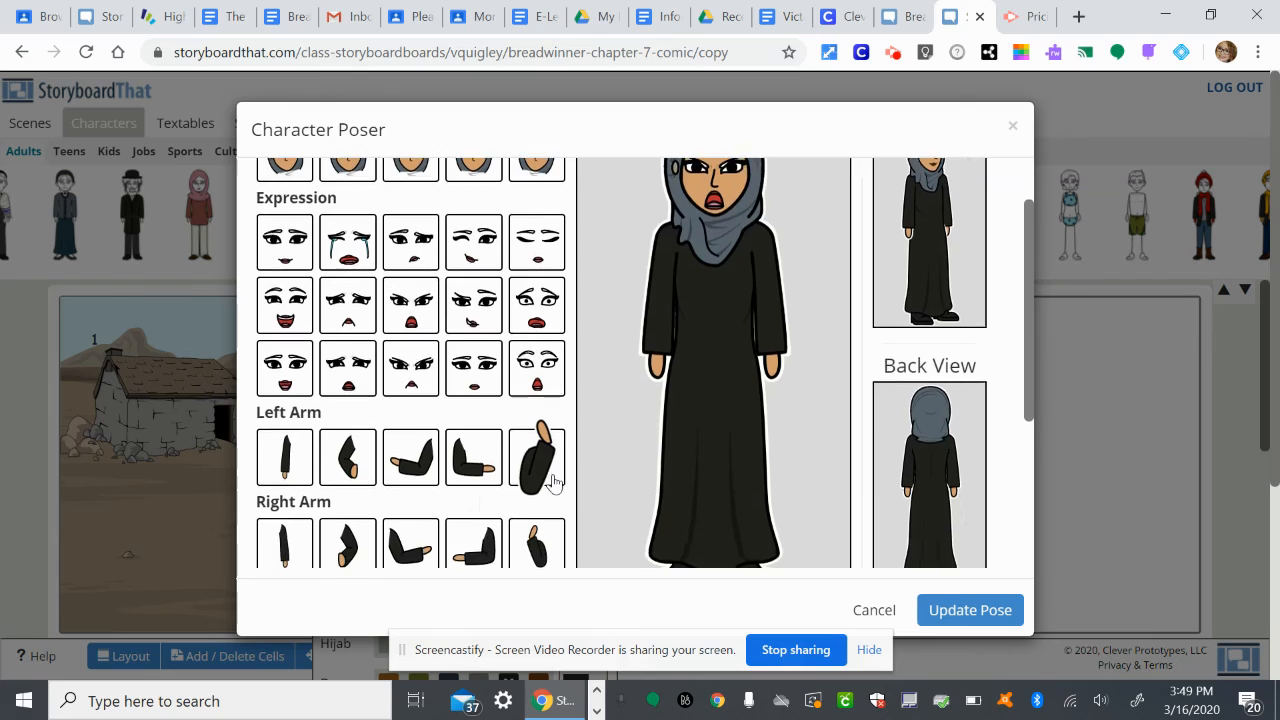
pyautogui.scroll(2, 555, 483)
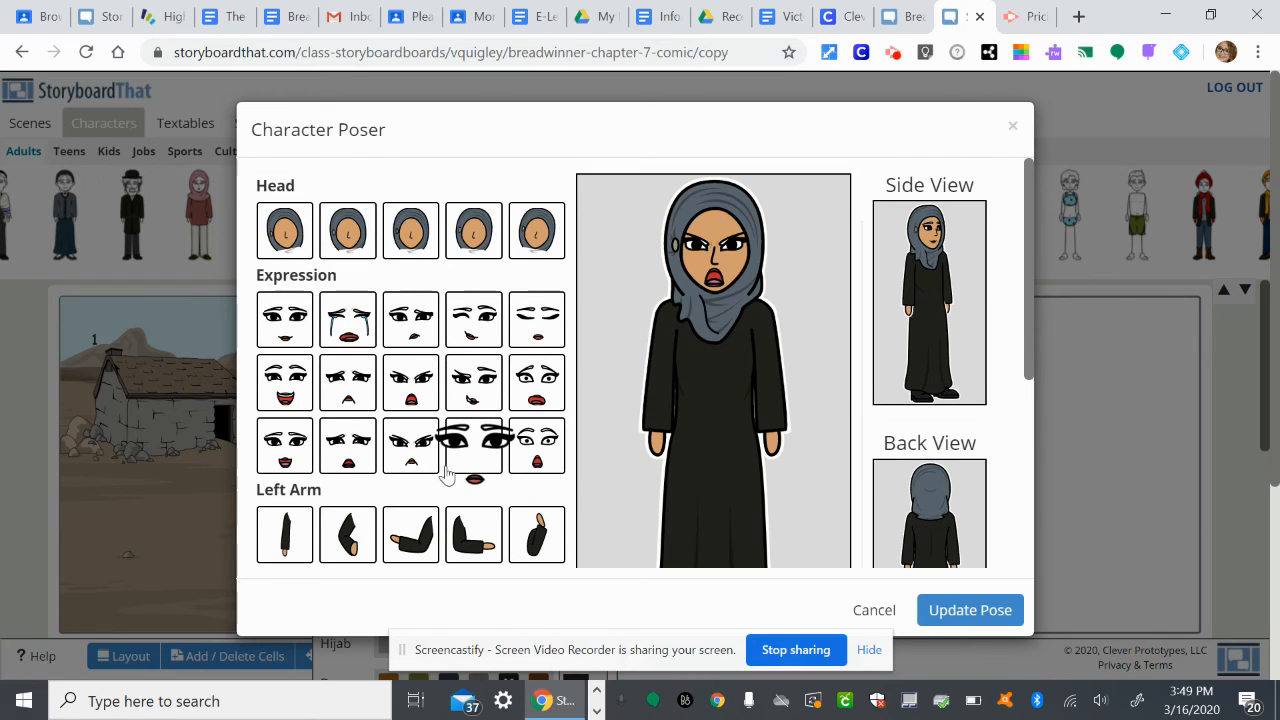
# Try the shocked expression, settle on the concerned one with a small, slightly open mouth, and apply the updated pose to the woman.
pyautogui.click(530, 447)
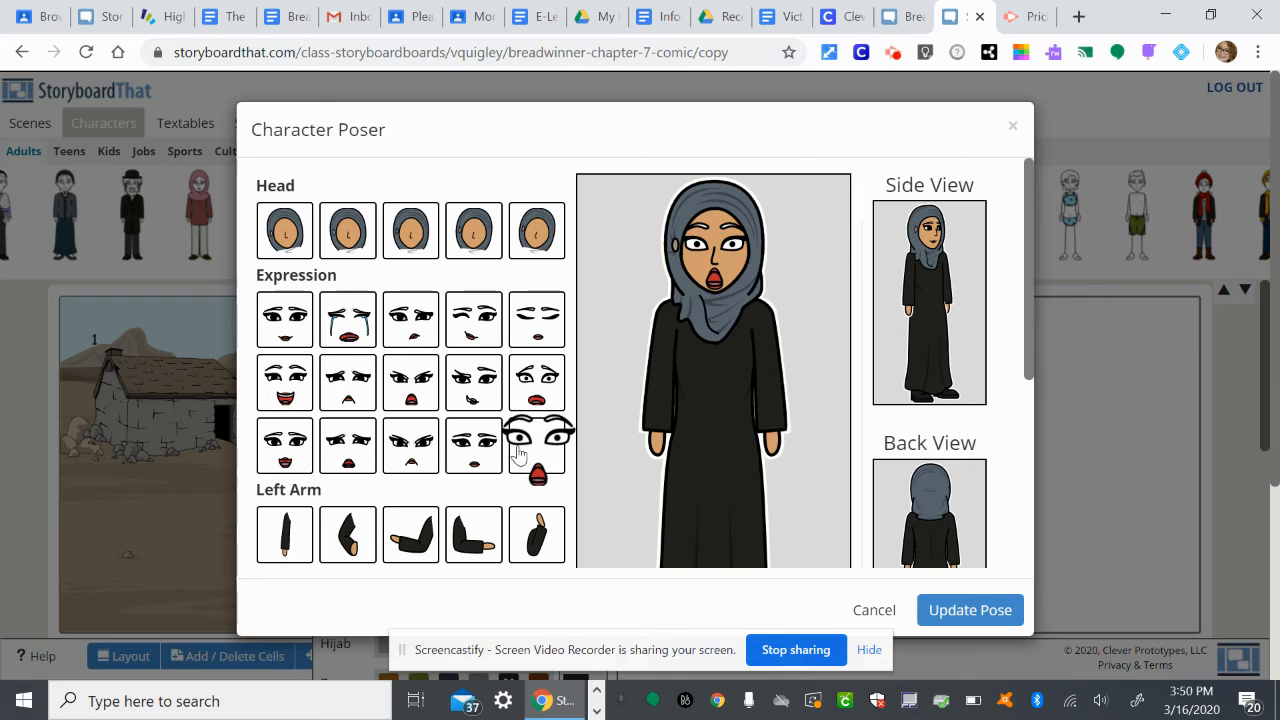
pyautogui.click(496, 452)
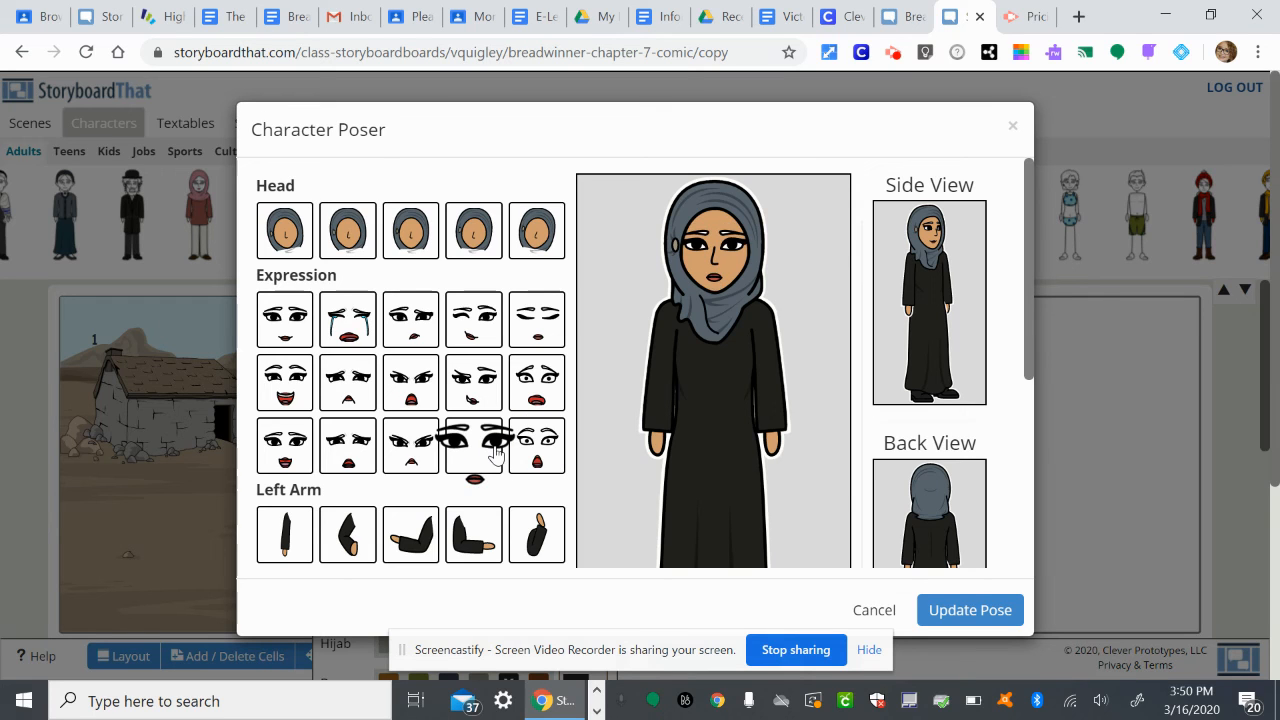
pyautogui.click(933, 612)
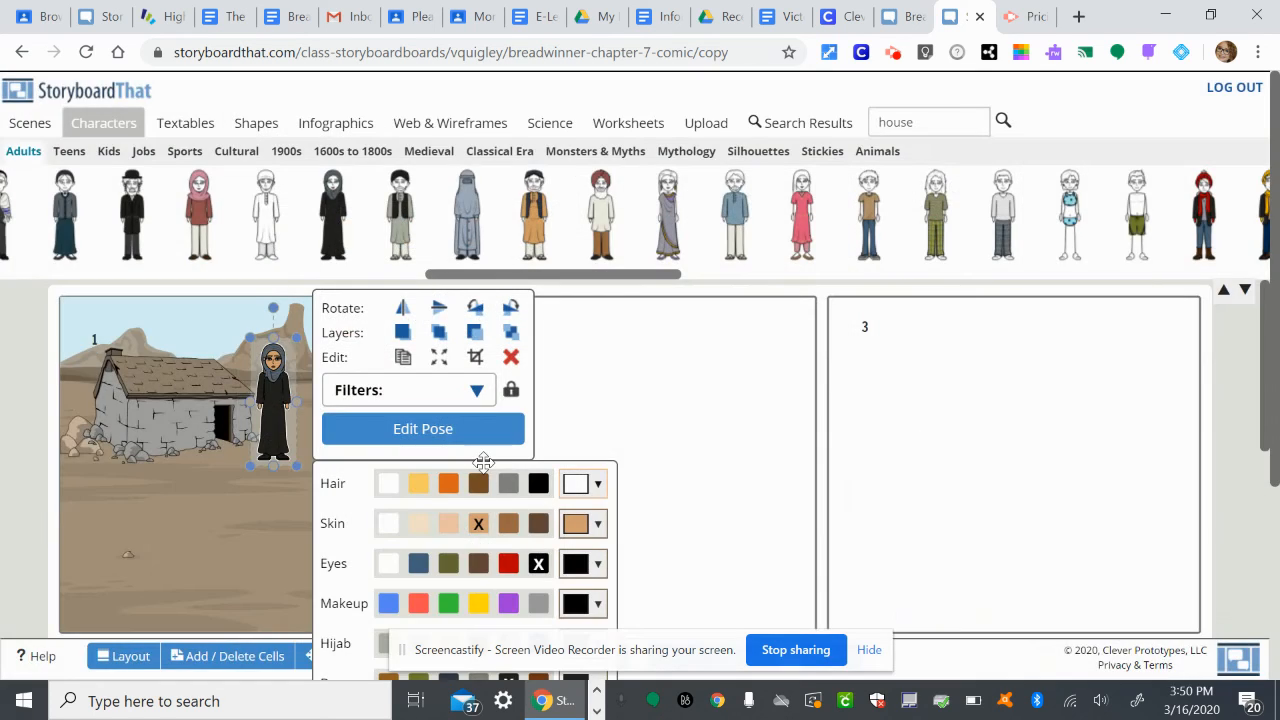
pyautogui.click(631, 446)
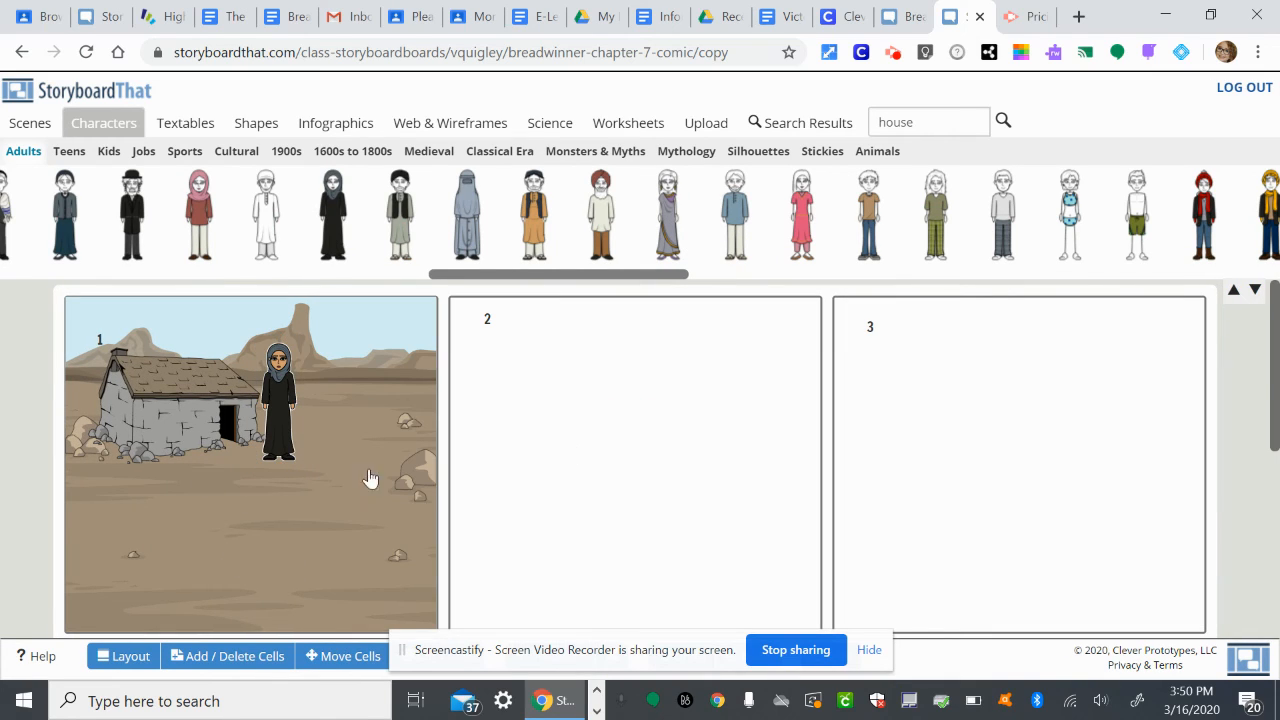
pyautogui.scroll(-1, 279, 530)
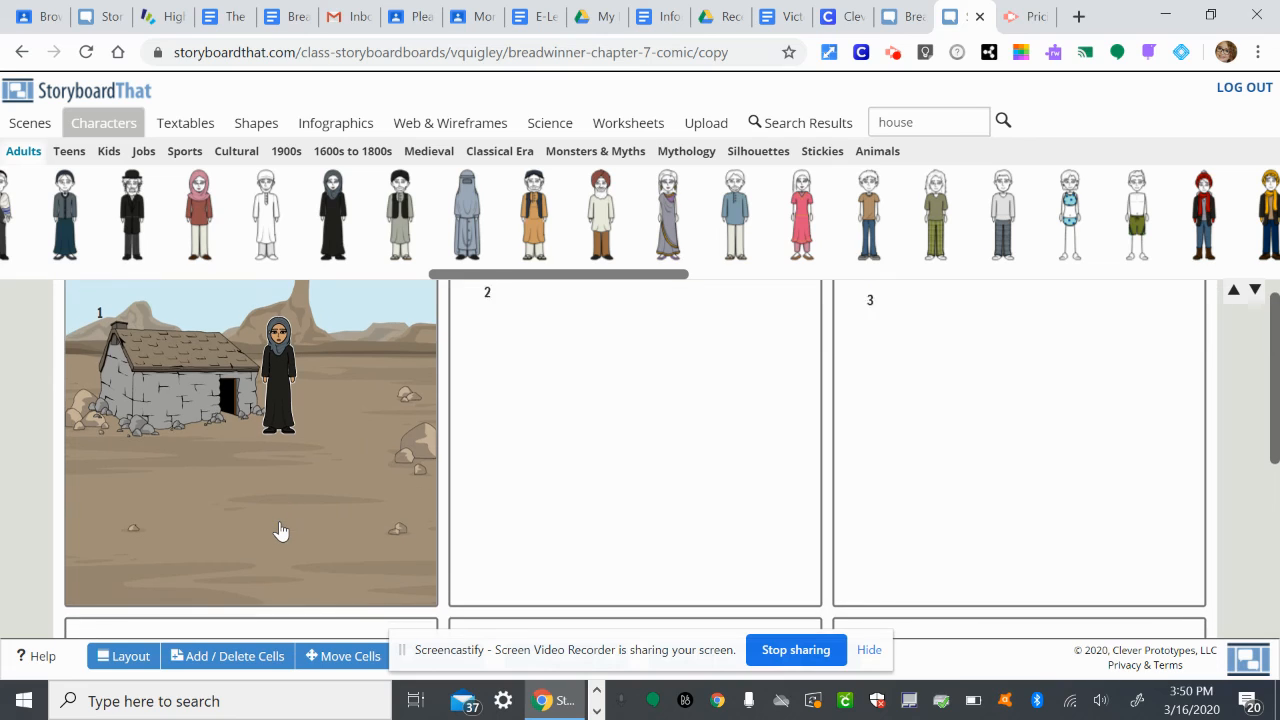
pyautogui.scroll(1, 300, 482)
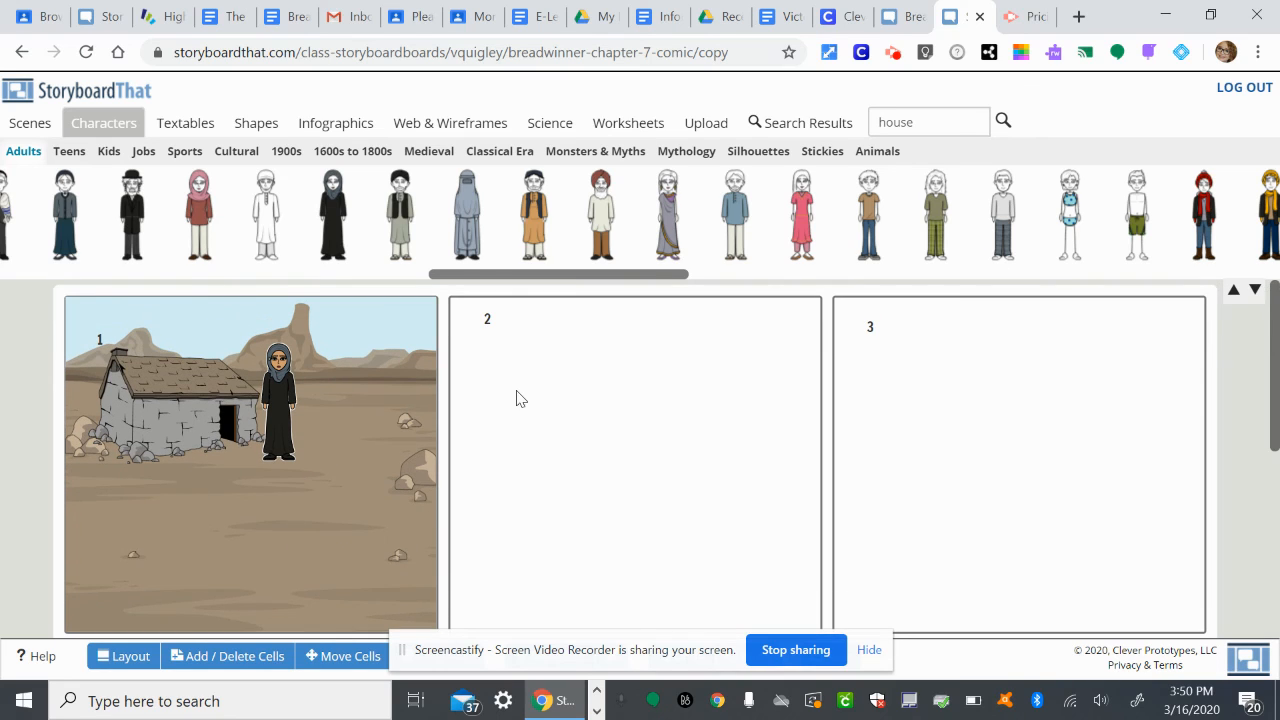
pyautogui.click(578, 390)
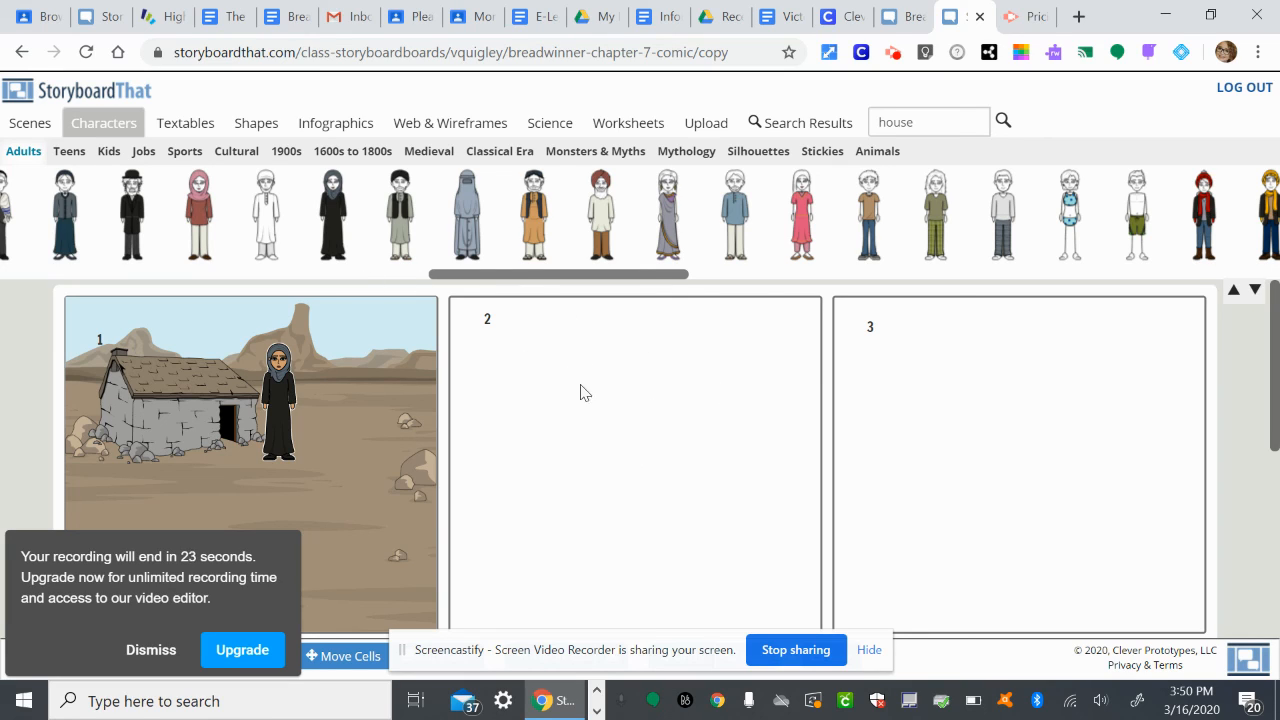
# Look through the Outdoor scene collection for other backgrounds for the comic.
pyautogui.click(30, 122)
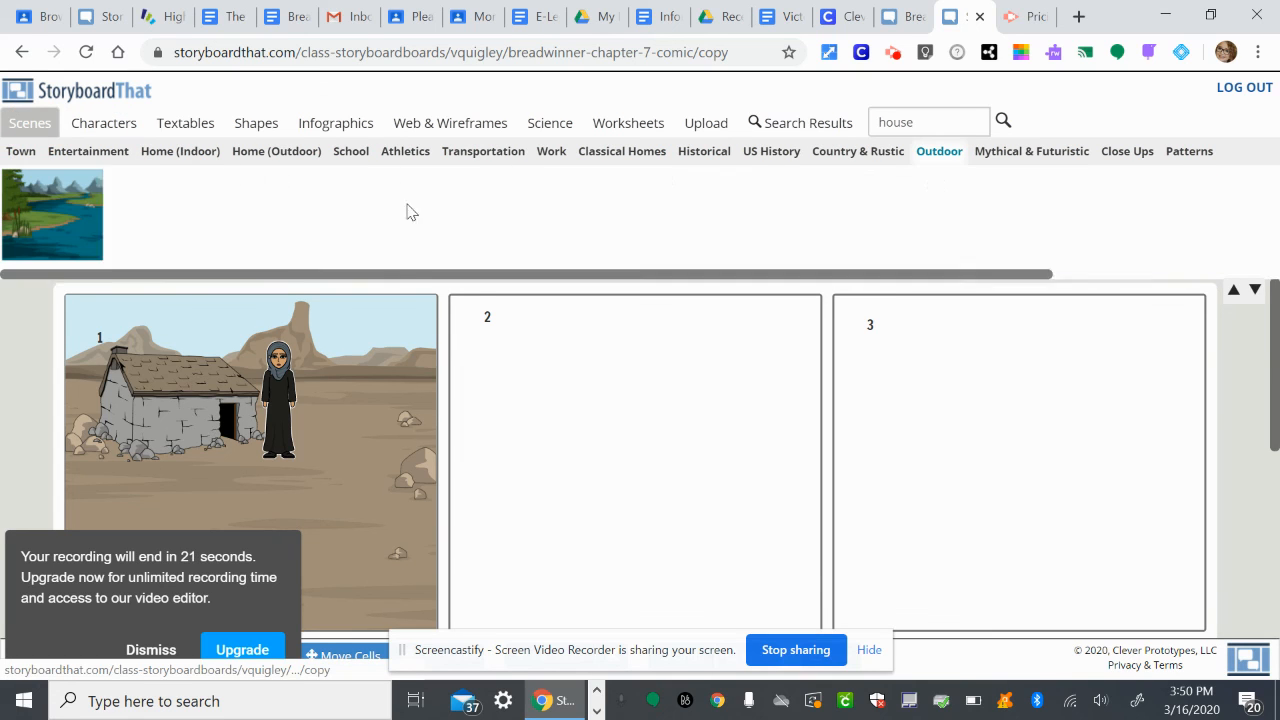
pyautogui.hscroll(10, 417, 205)
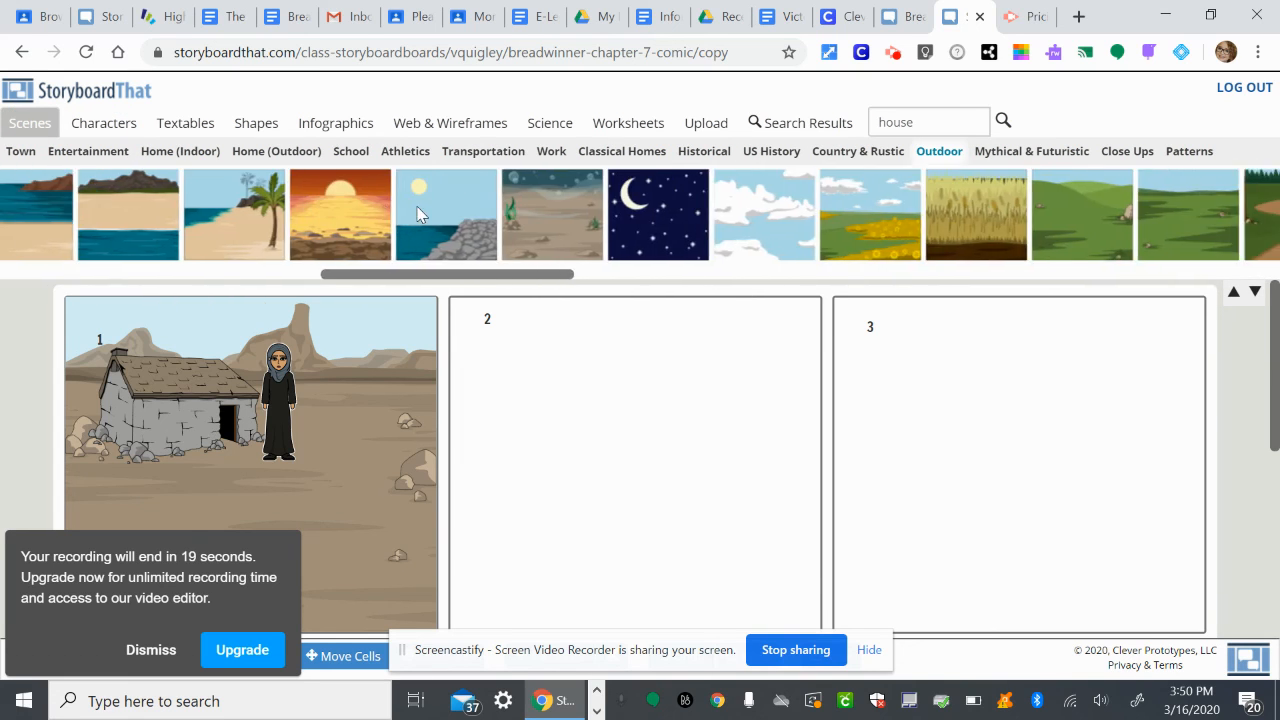
pyautogui.hscroll(5, 918, 220)
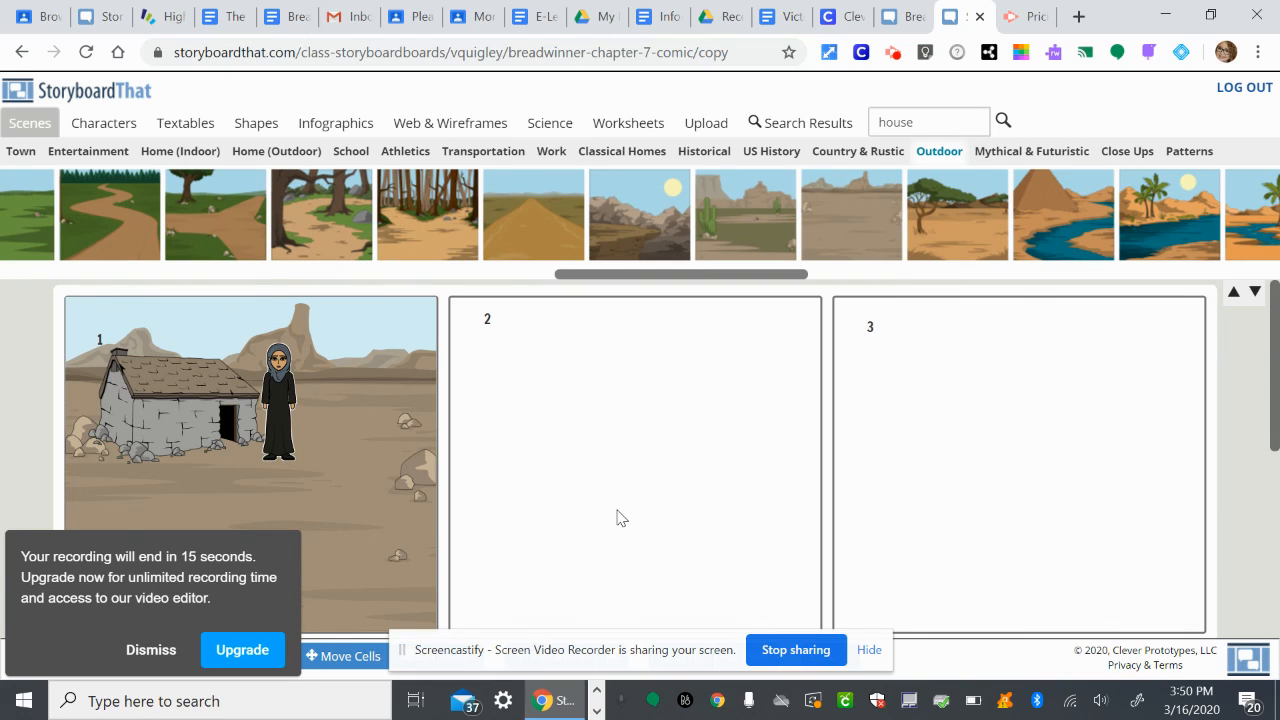
pyautogui.hscroll(8, 858, 237)
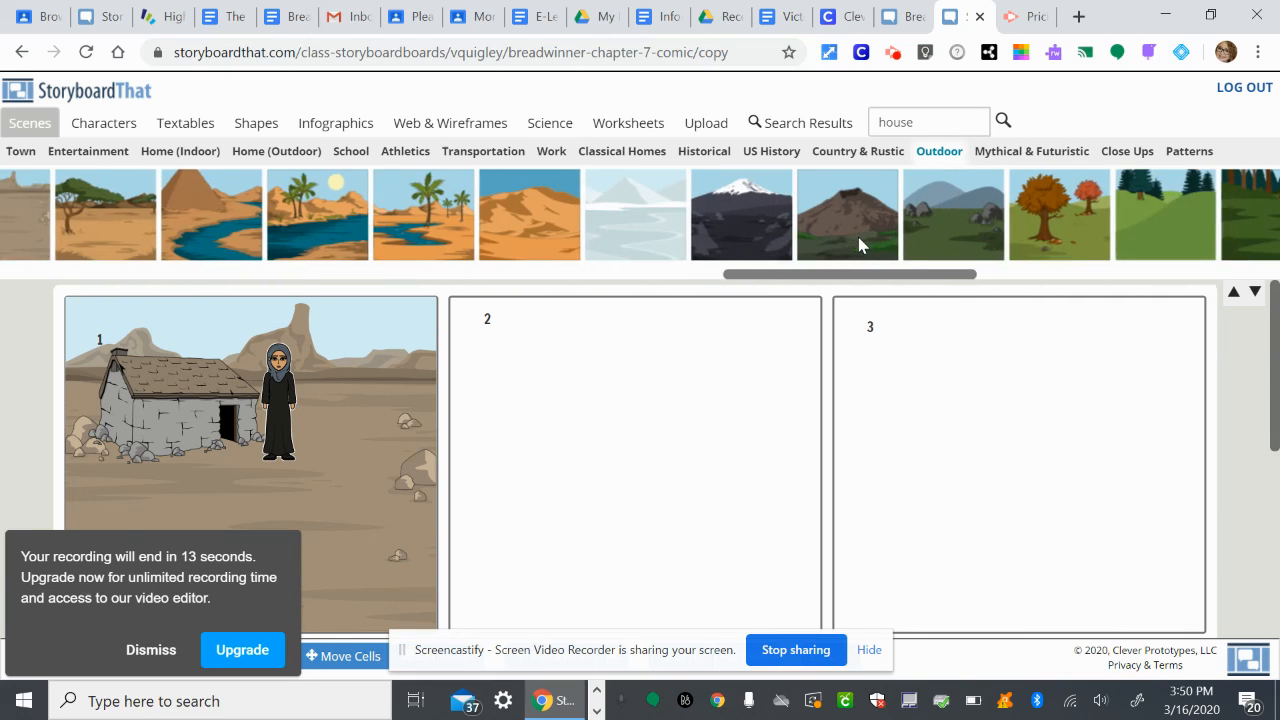
pyautogui.hscroll(4, 858, 237)
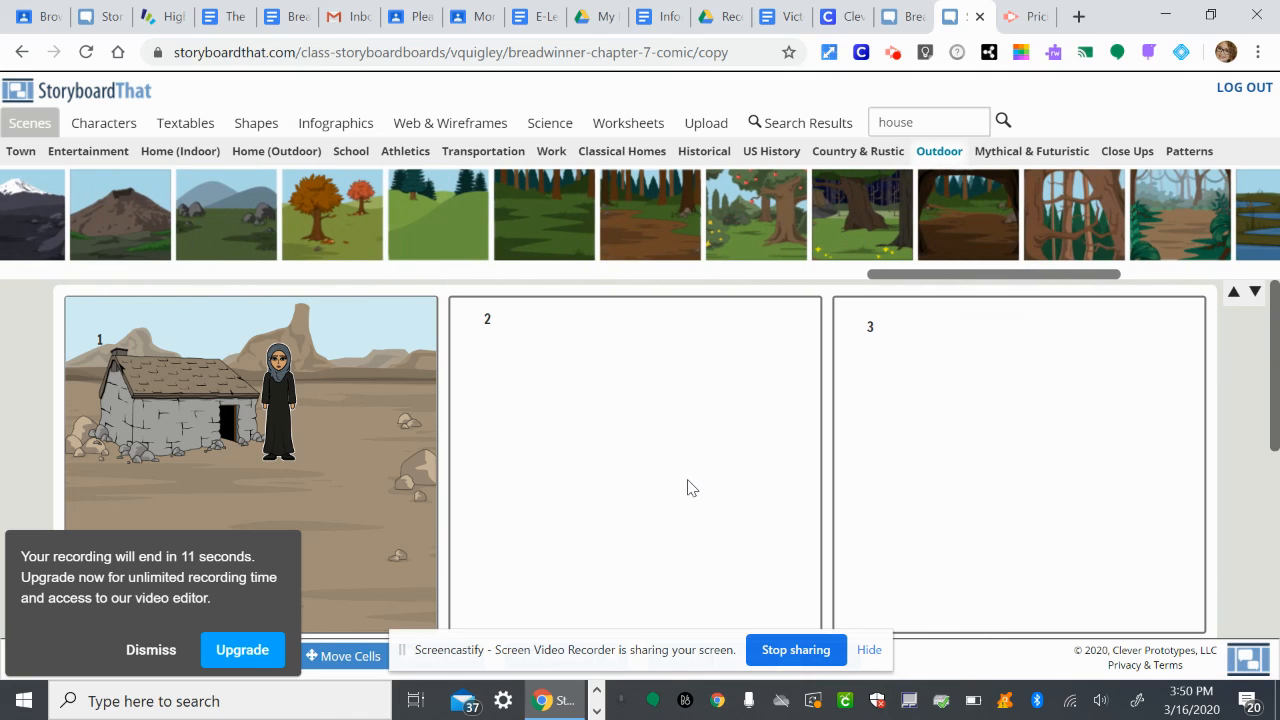
# Search the image library for "pen" and place the slim red and grey pen in cell 2.
pyautogui.doubleClick(897, 118)
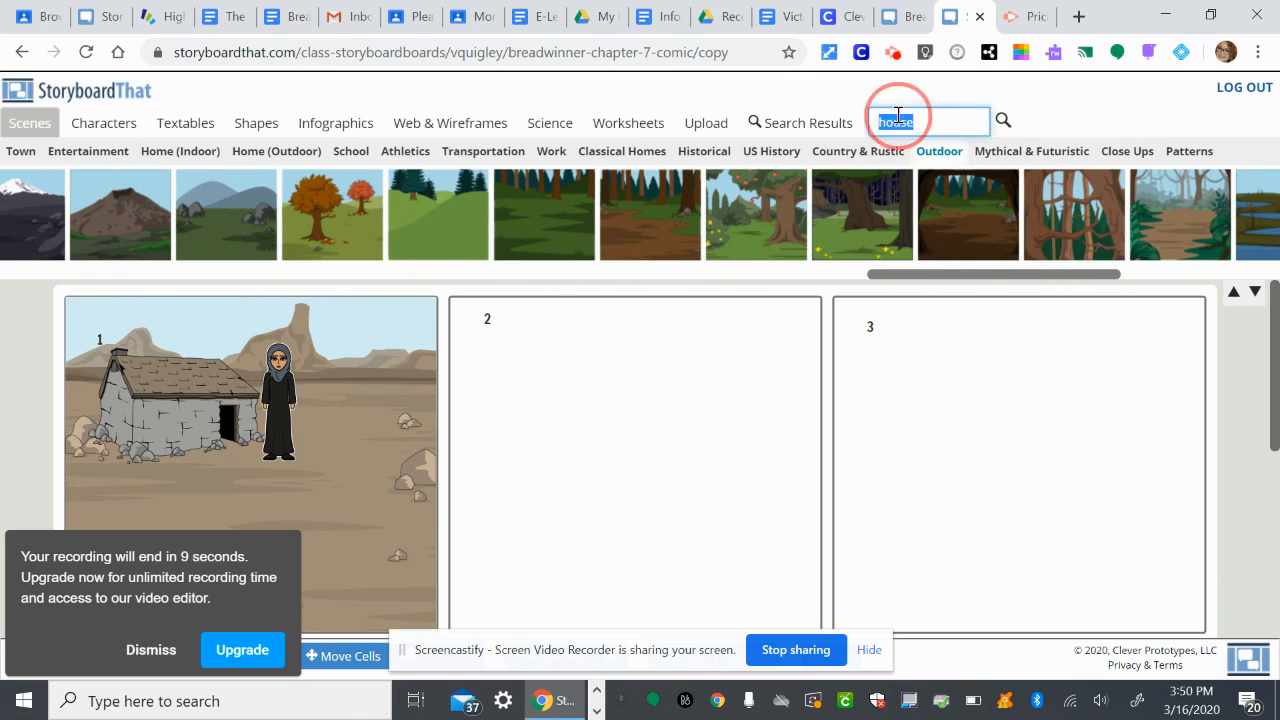
pyautogui.write('per')
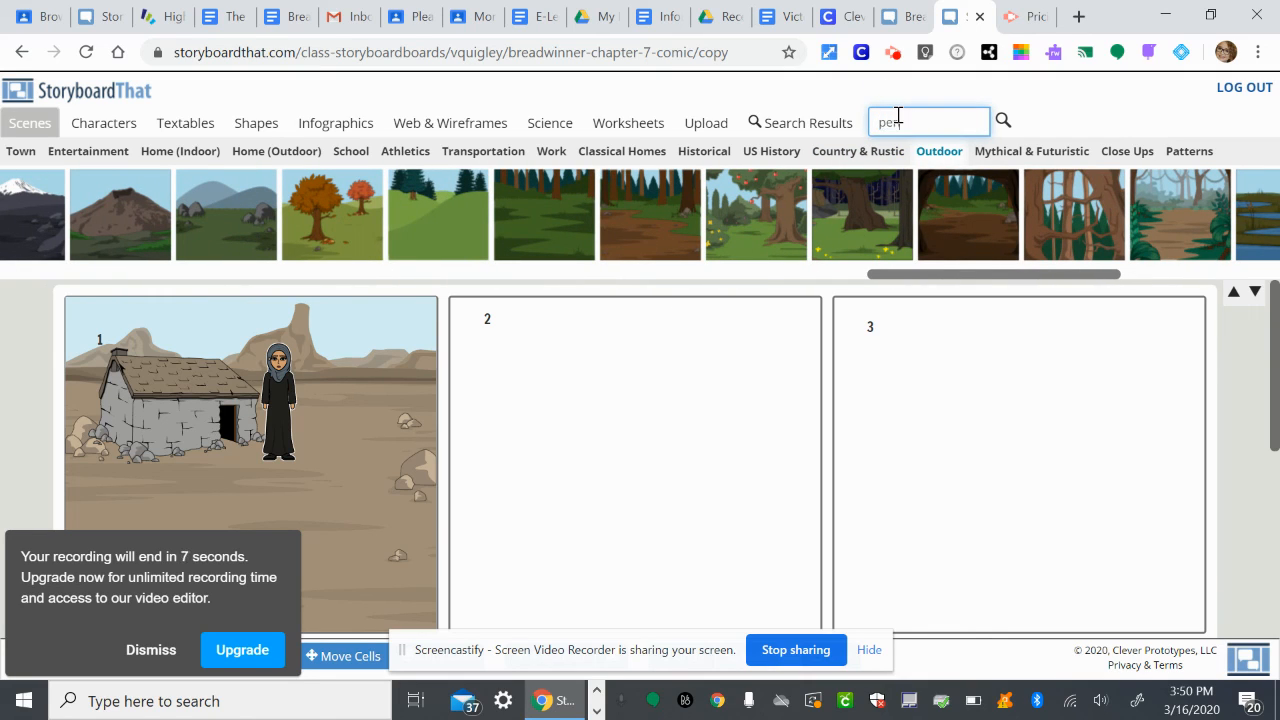
pyautogui.press('Return')
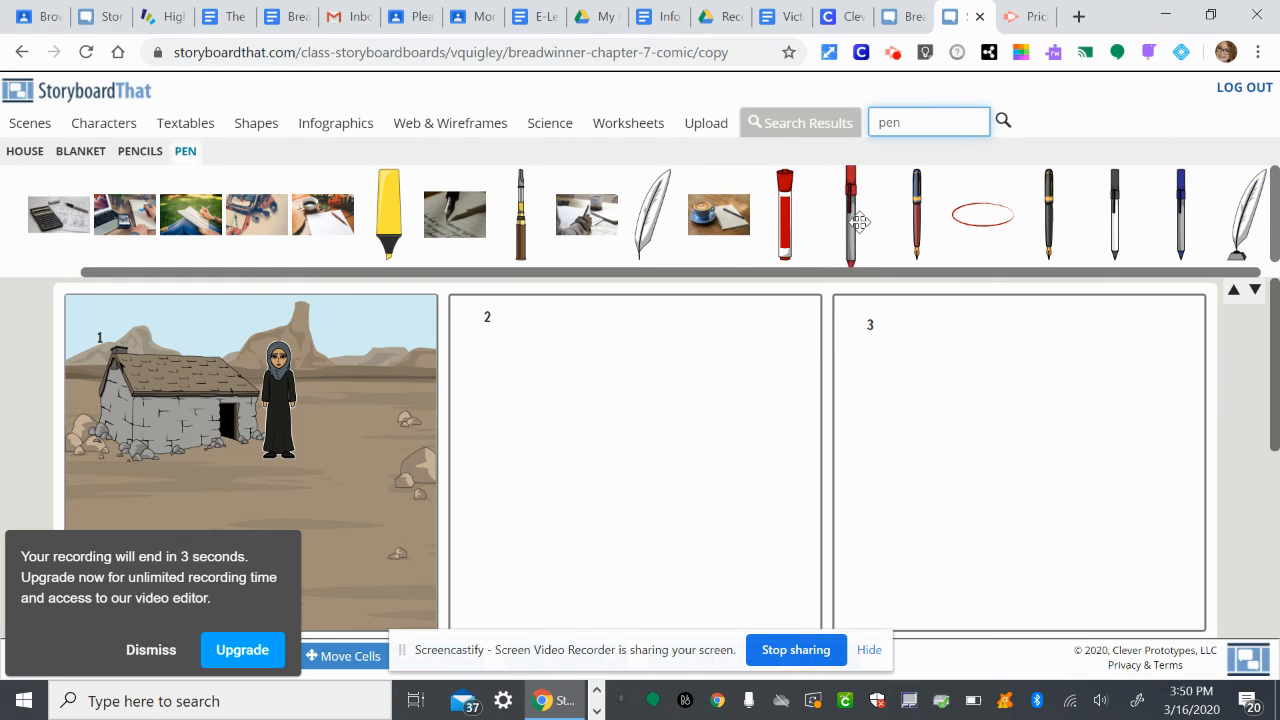
pyautogui.moveTo(850, 225); pyautogui.dragTo(688, 425)
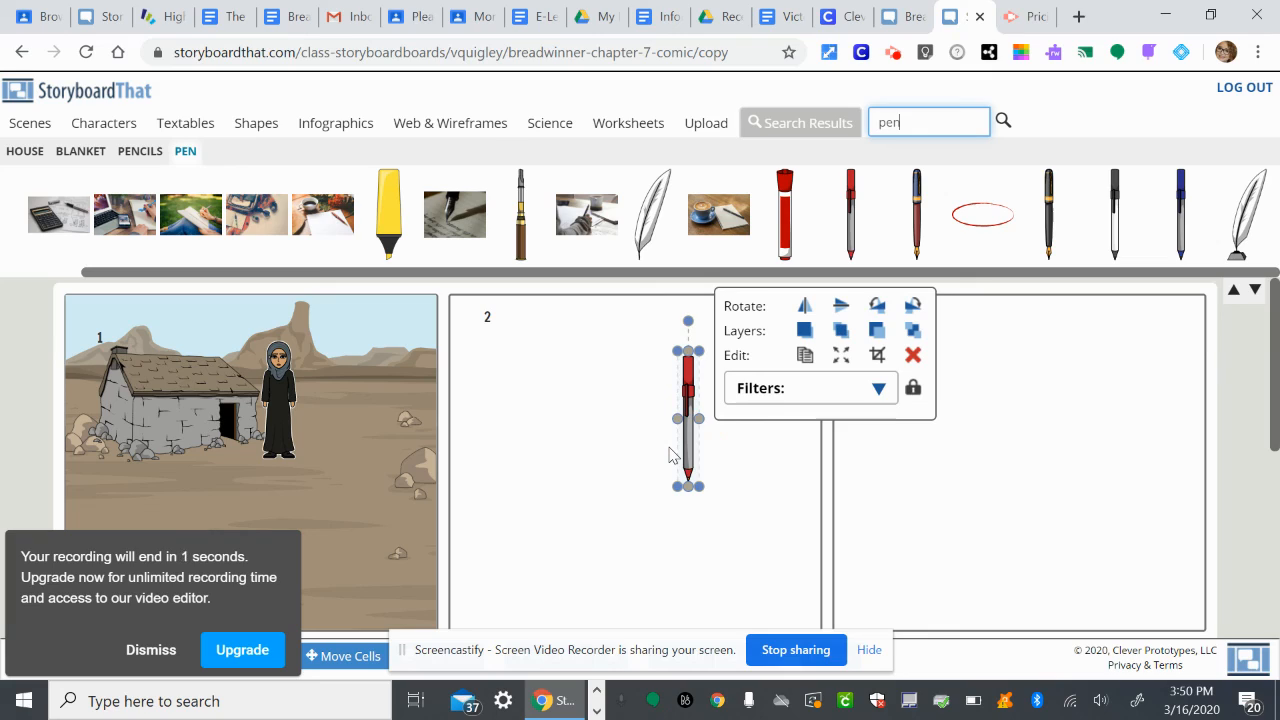